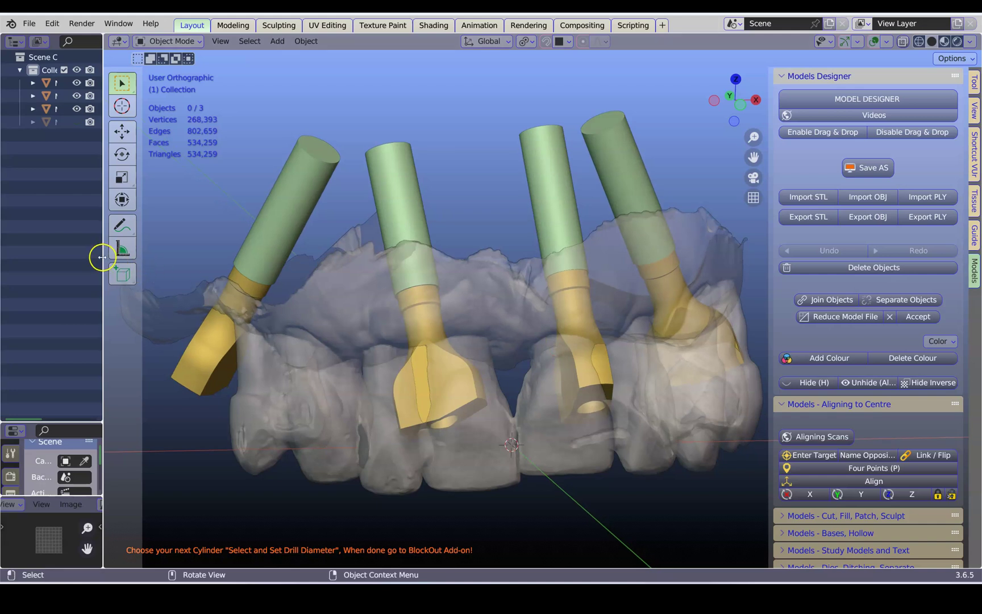
Step: Hide the jaw scan and implants with Ctrl+I and H, leaving only the four green cylinders selected
drag(102, 258, 79, 262)
click(293, 185)
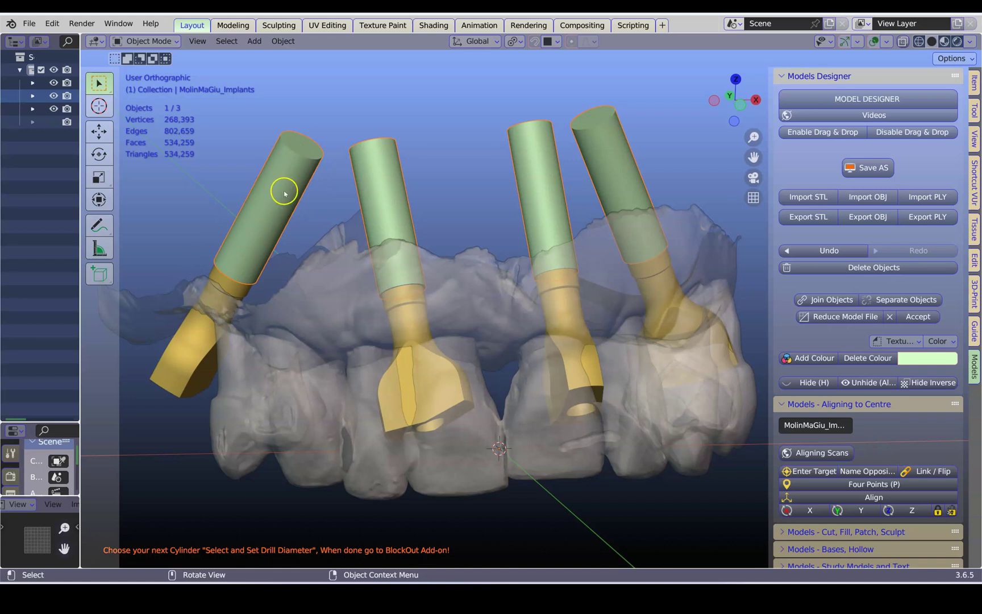
shift+middle_drag(285, 194, 288, 217)
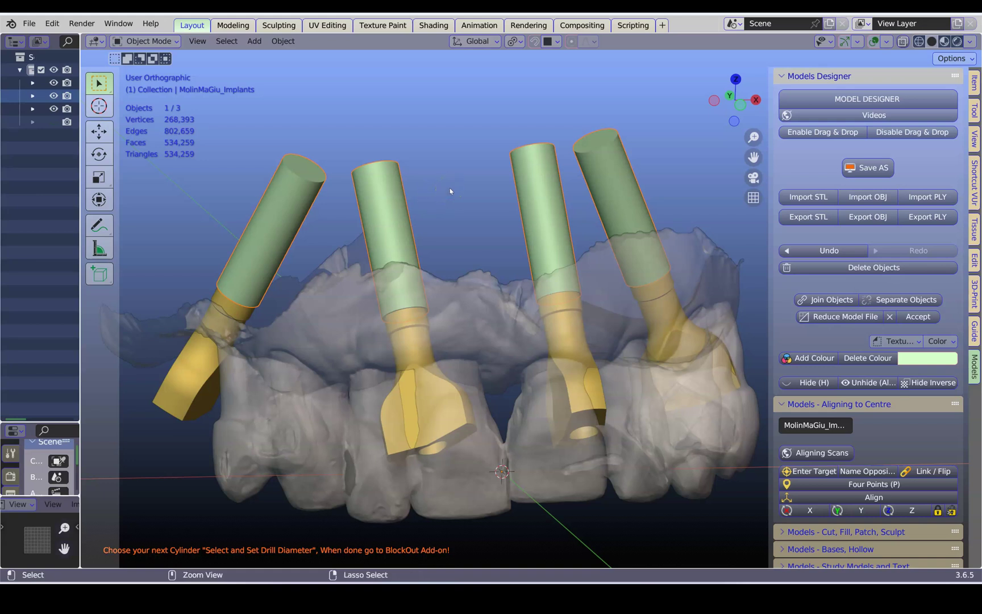
key(ctrl+i)
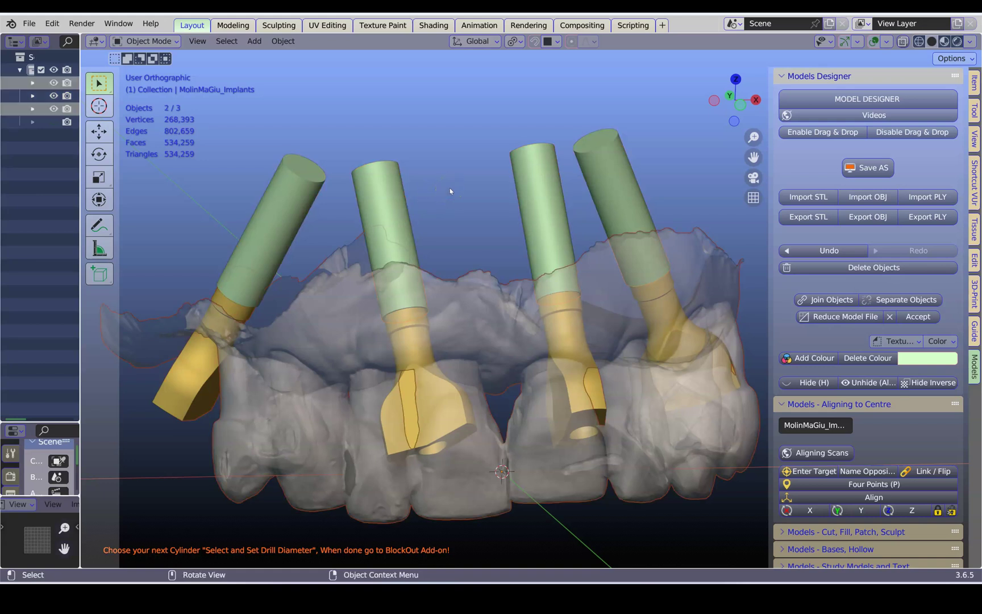
key(h)
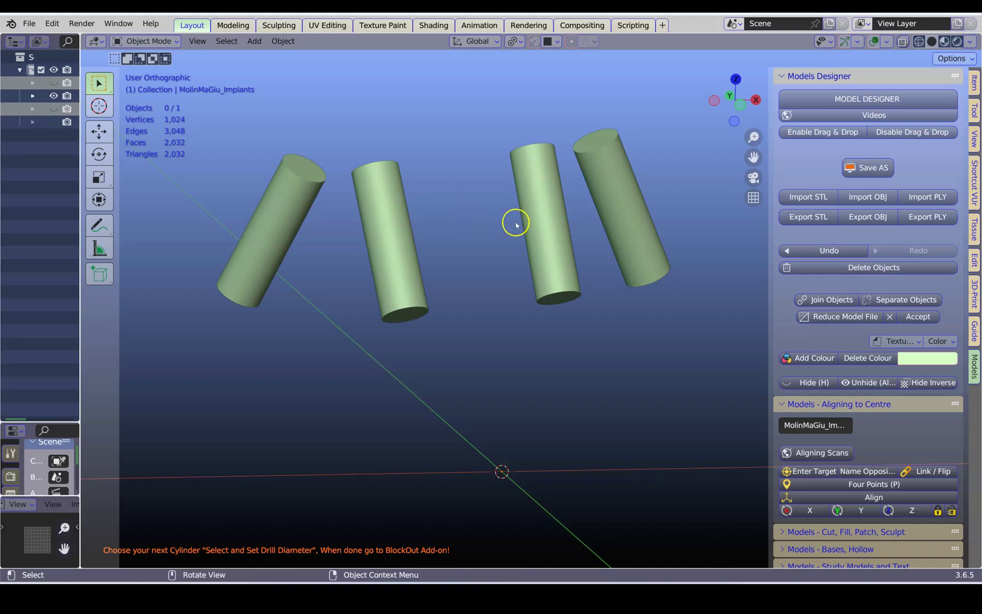
click(534, 219)
middle_drag(512, 334, 464, 97)
Step: In Edit Mode, select the top cap loops of the first two cylinders
key(Tab)
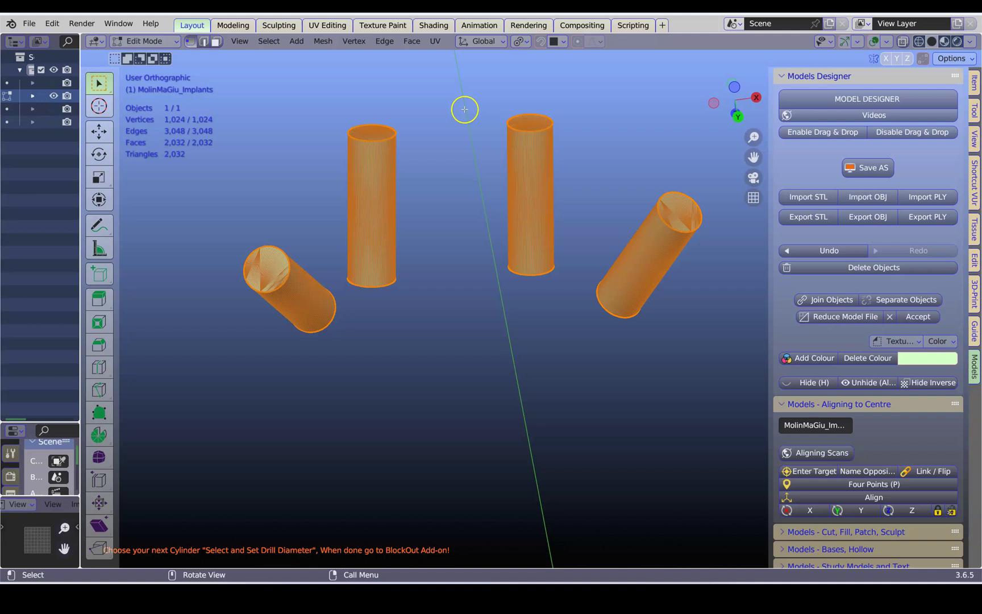
shift+middle_drag(333, 186, 455, 245)
scroll(385, 312, up, 1)
scroll(385, 312, up, 3)
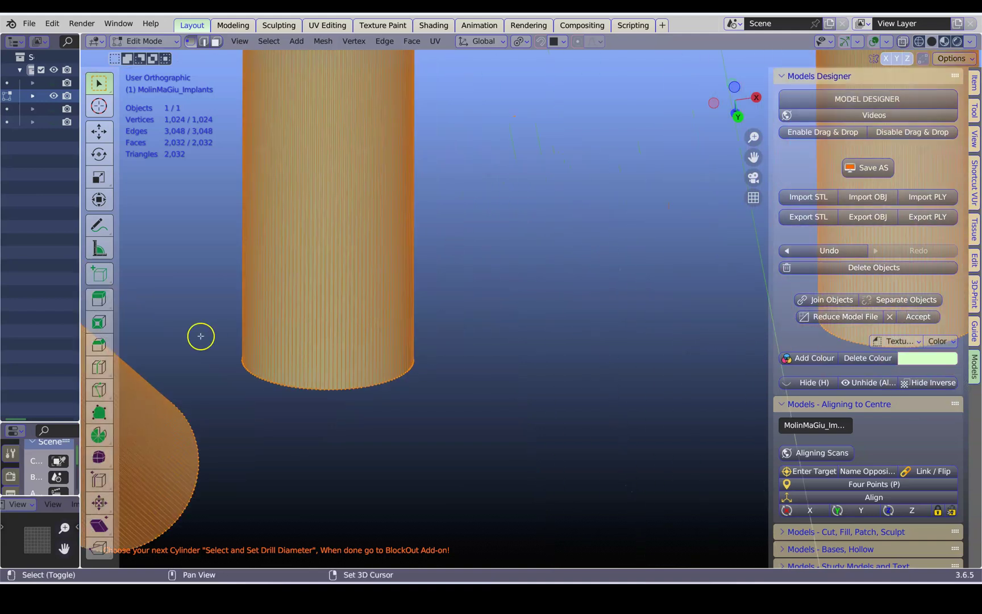
shift+middle_drag(200, 335, 581, 268)
scroll(583, 263, up, 2)
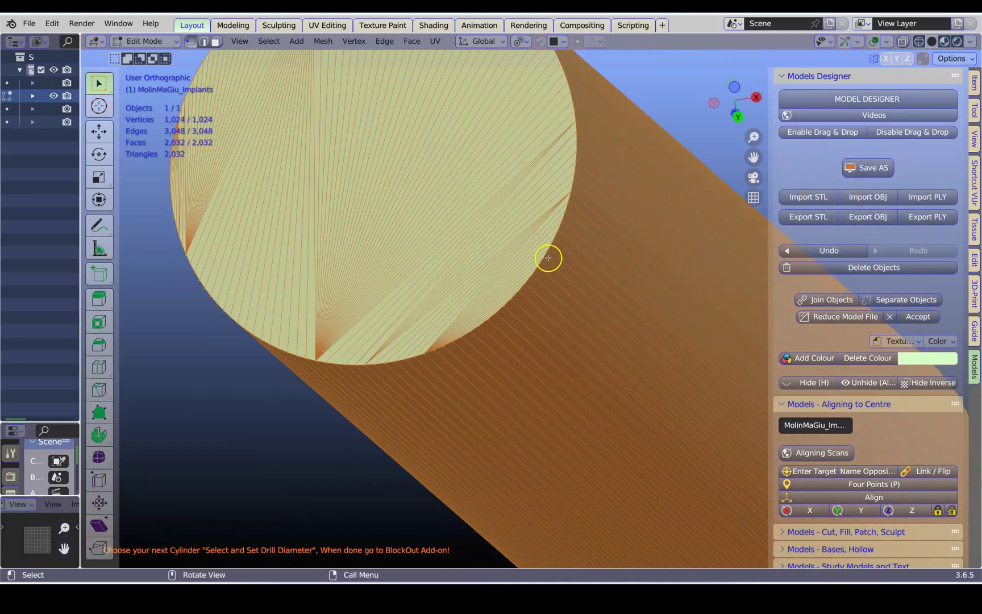
scroll(546, 259, up, 2)
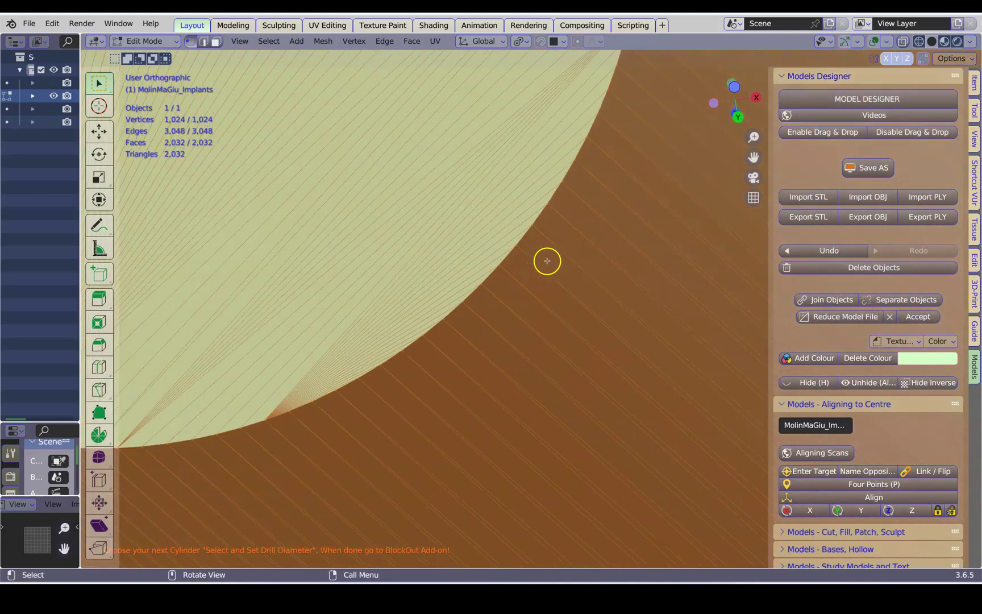
click(525, 235)
scroll(526, 235, down, 6)
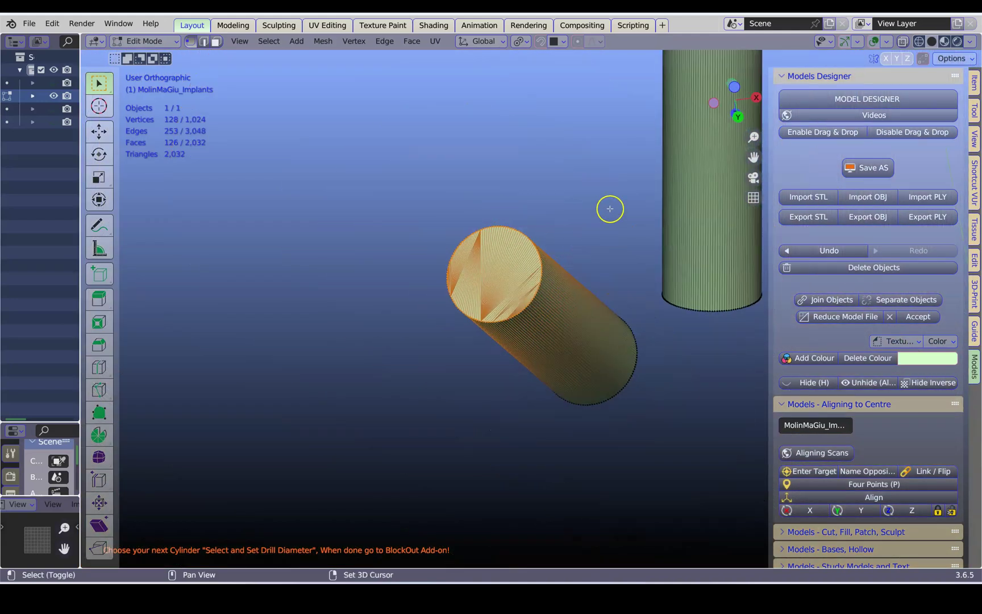
shift+middle_drag(610, 209, 423, 420)
scroll(506, 287, up, 4)
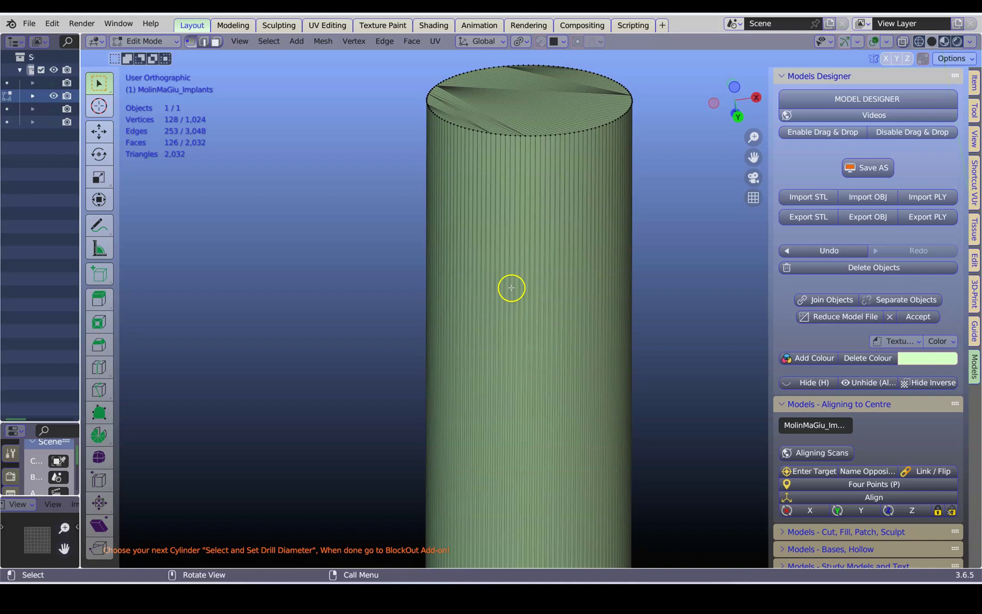
scroll(511, 287, up, 4)
shift+middle_drag(518, 184, 461, 530)
scroll(472, 351, up, 5)
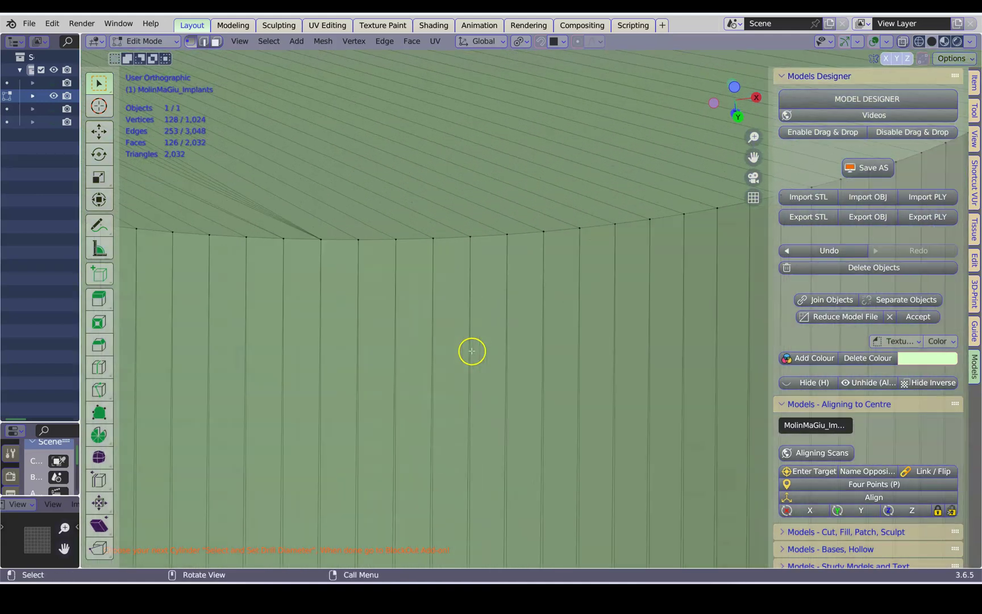
alt+shift+click(450, 238)
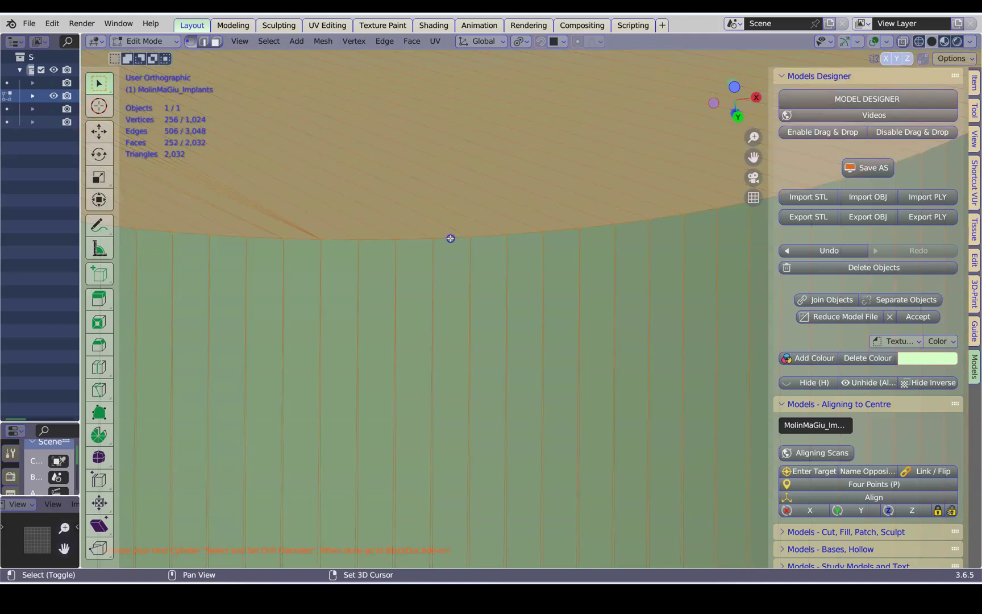
Step: Add the third and fourth cylinders' top caps to the selection
scroll(451, 238, down, 6)
scroll(483, 287, down, 2)
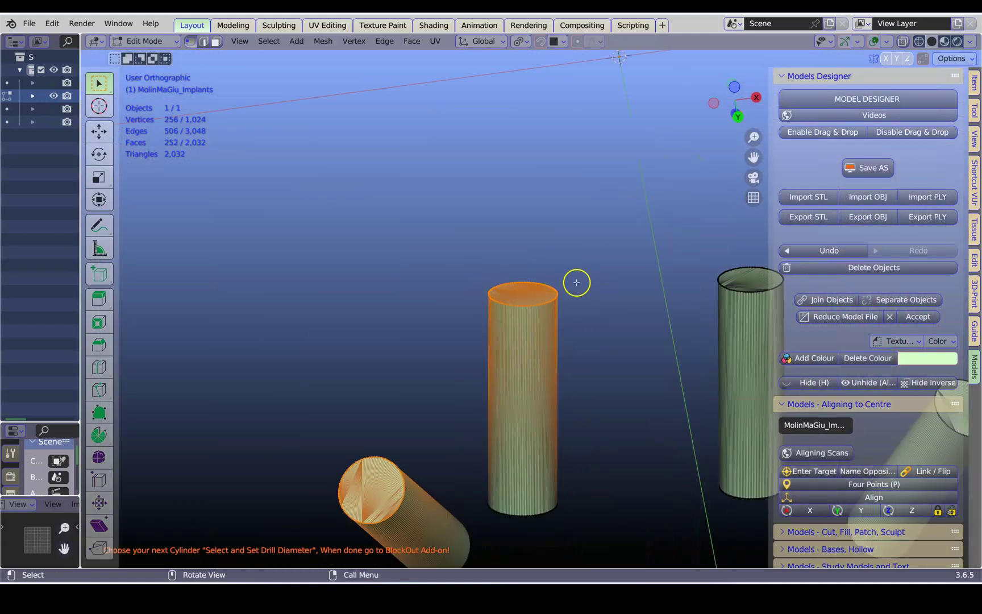
middle_drag(577, 281, 695, 458)
scroll(395, 298, up, 7)
scroll(396, 299, up, 3)
scroll(516, 380, up, 3)
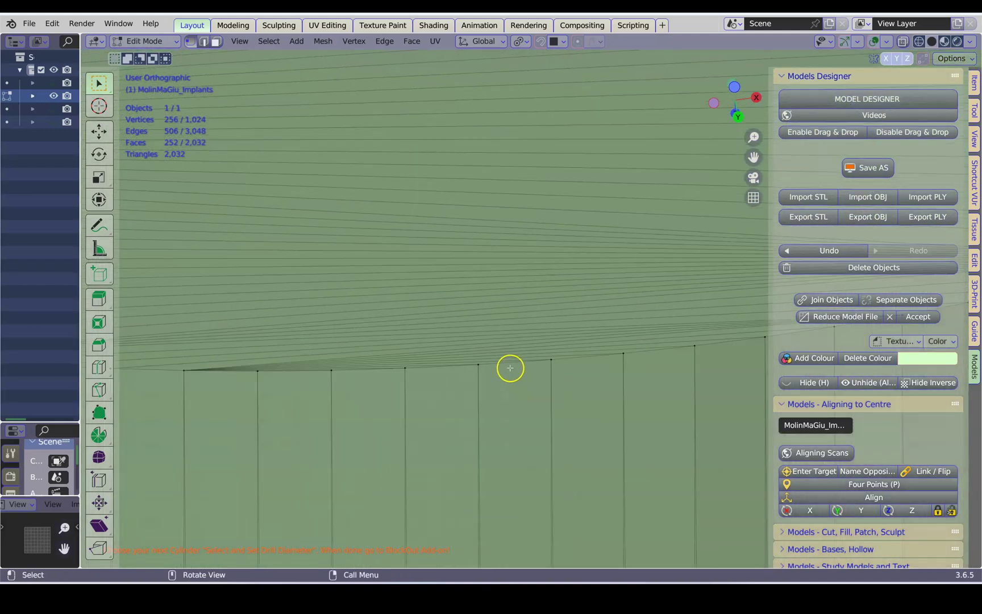
alt+shift+click(576, 358)
scroll(571, 358, down, 6)
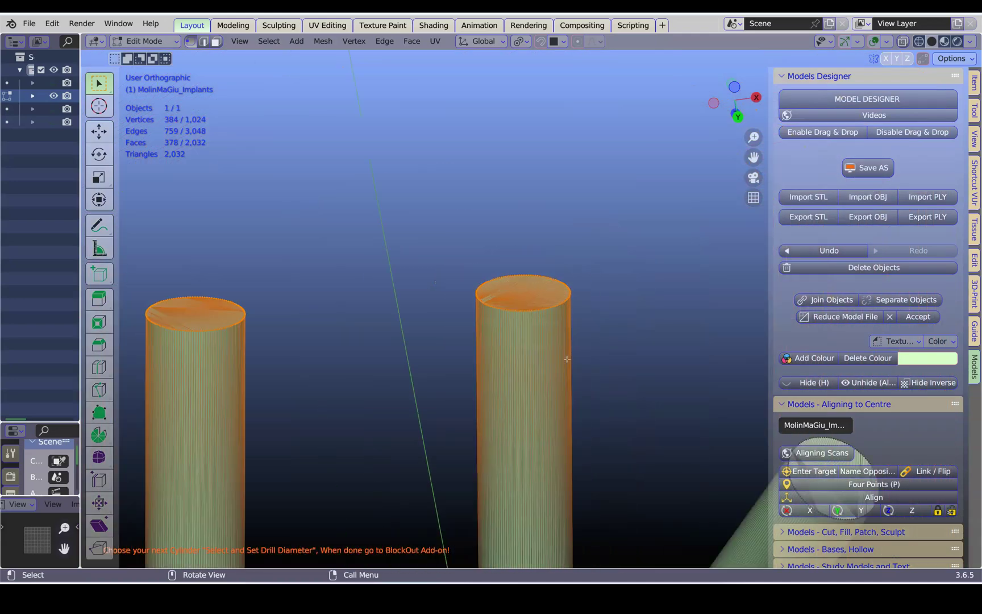
scroll(560, 353, down, 3)
middle_drag(557, 351, 430, 462)
scroll(580, 334, up, 10)
scroll(438, 449, up, 5)
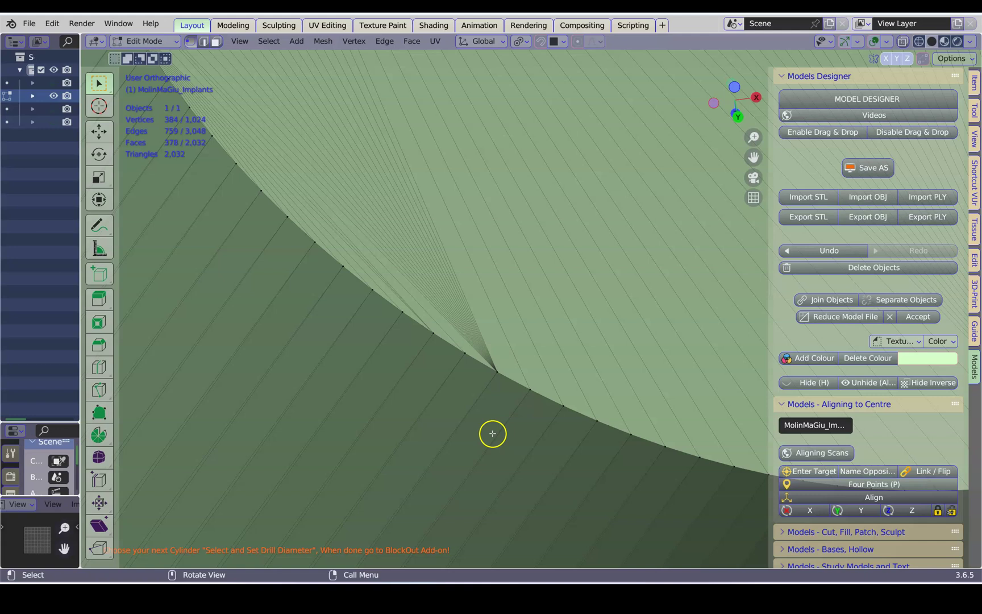
scroll(511, 447, up, 3)
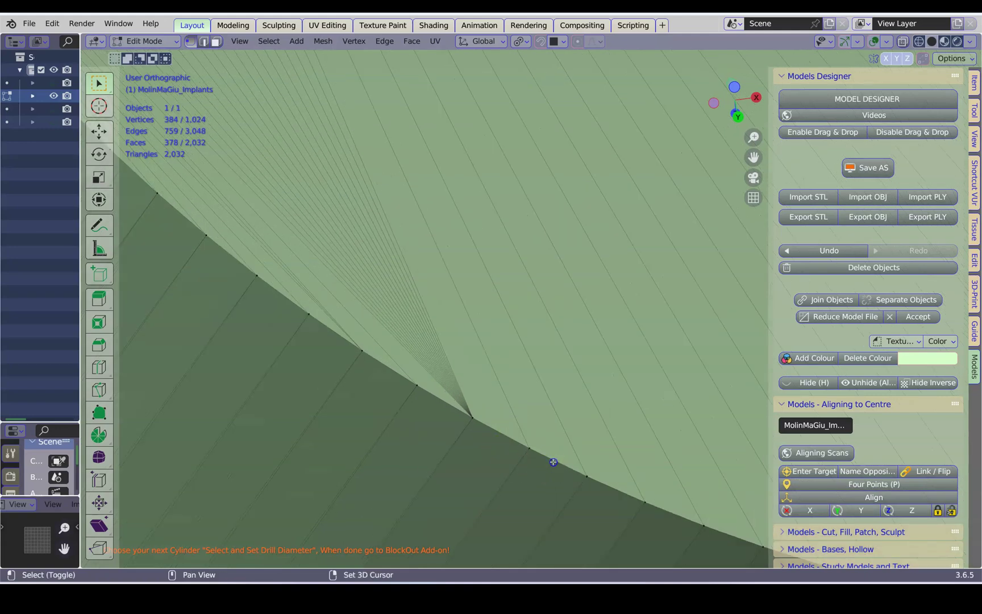
alt+shift+click(553, 462)
scroll(535, 452, down, 8)
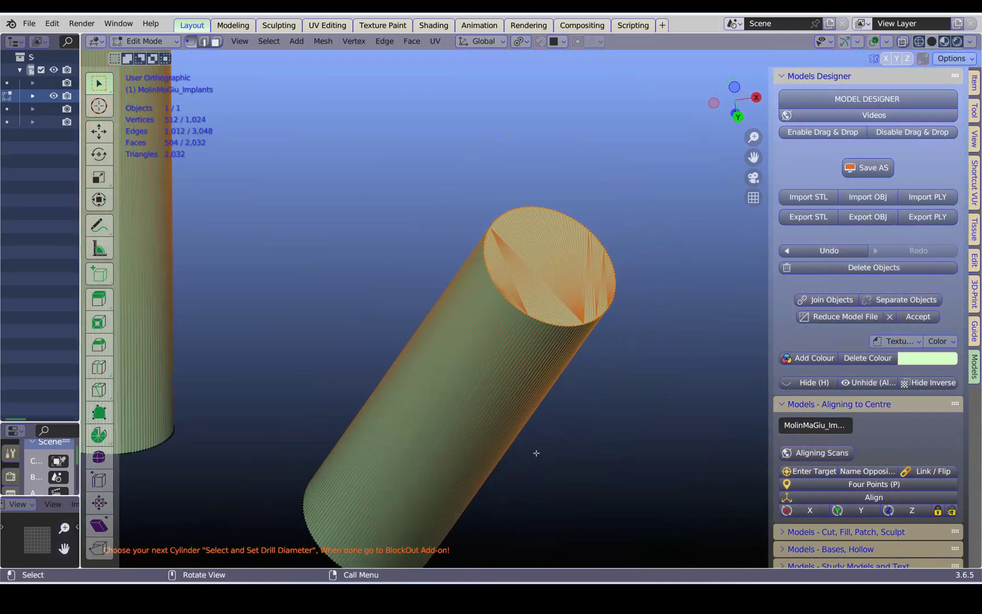
scroll(535, 452, down, 5)
shift+middle_drag(373, 355, 527, 377)
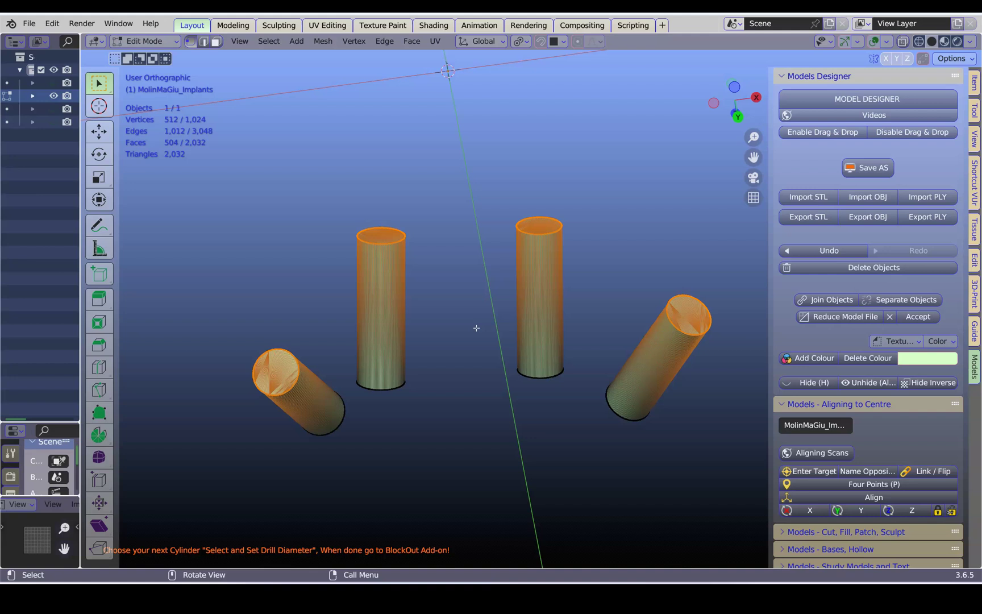
Step: Duplicate the selected caps in place and separate them into their own object
key(shift+d)
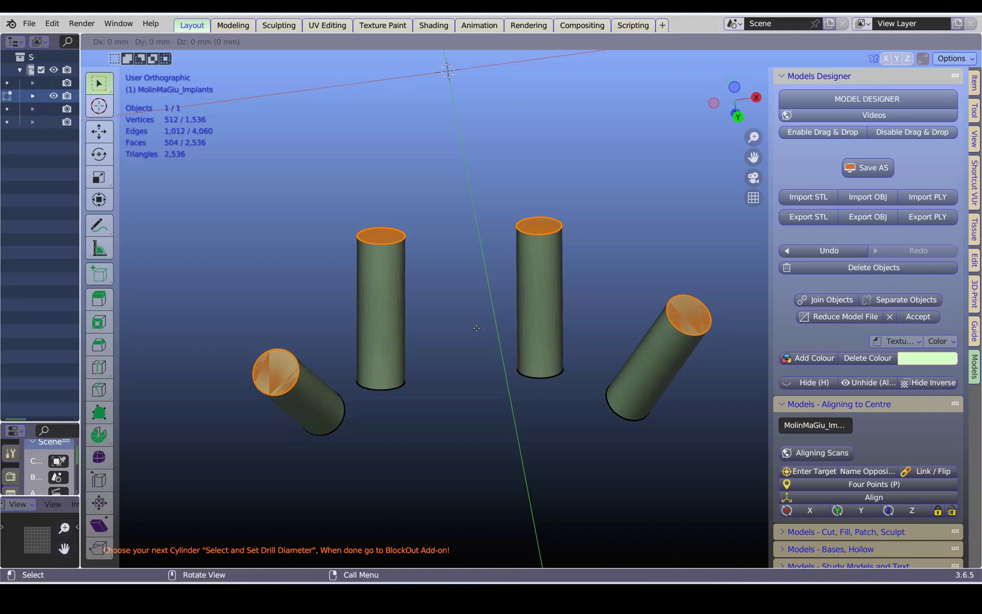
right_click(476, 328)
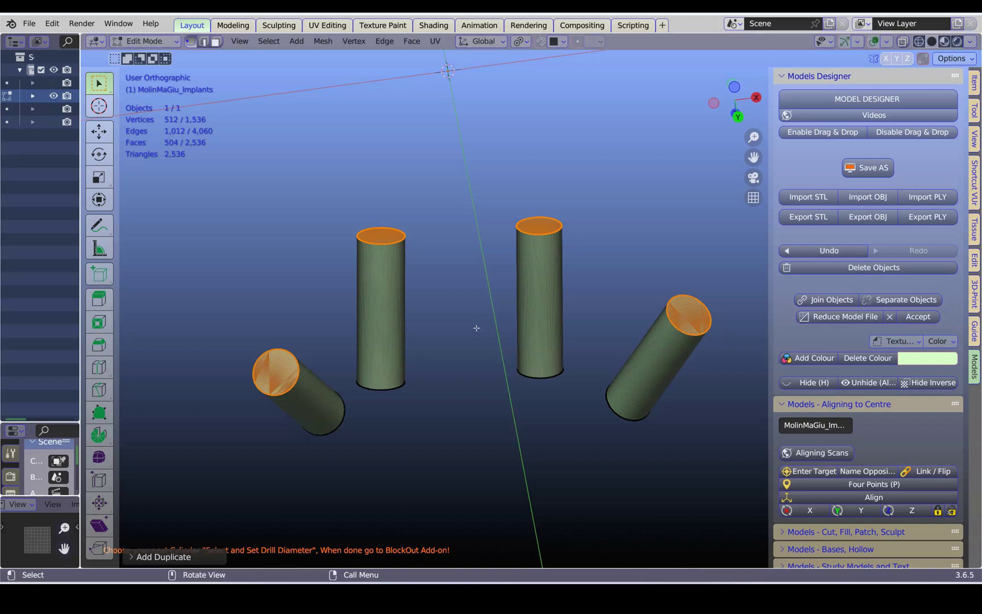
key(p)
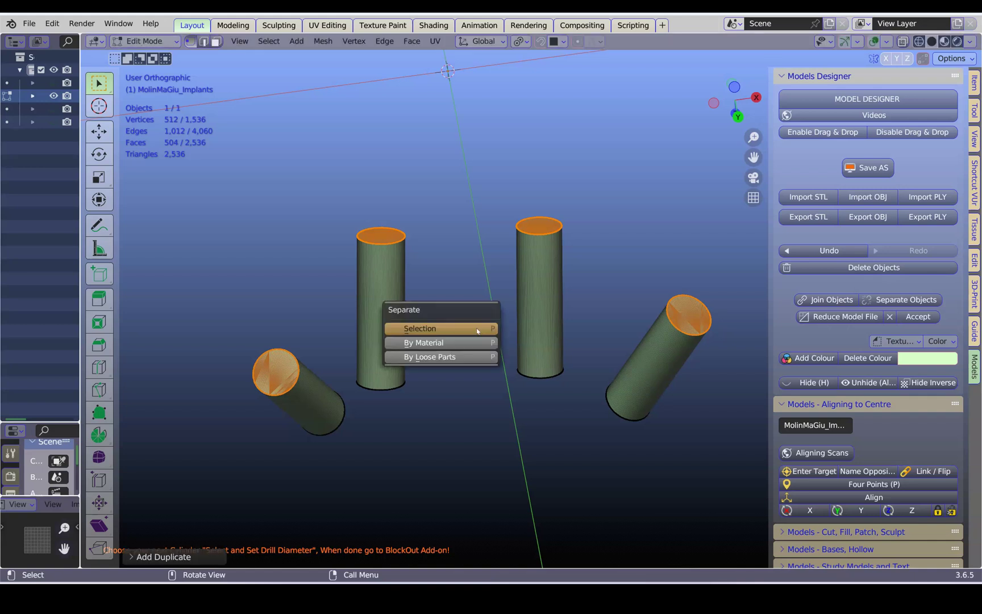
click(425, 330)
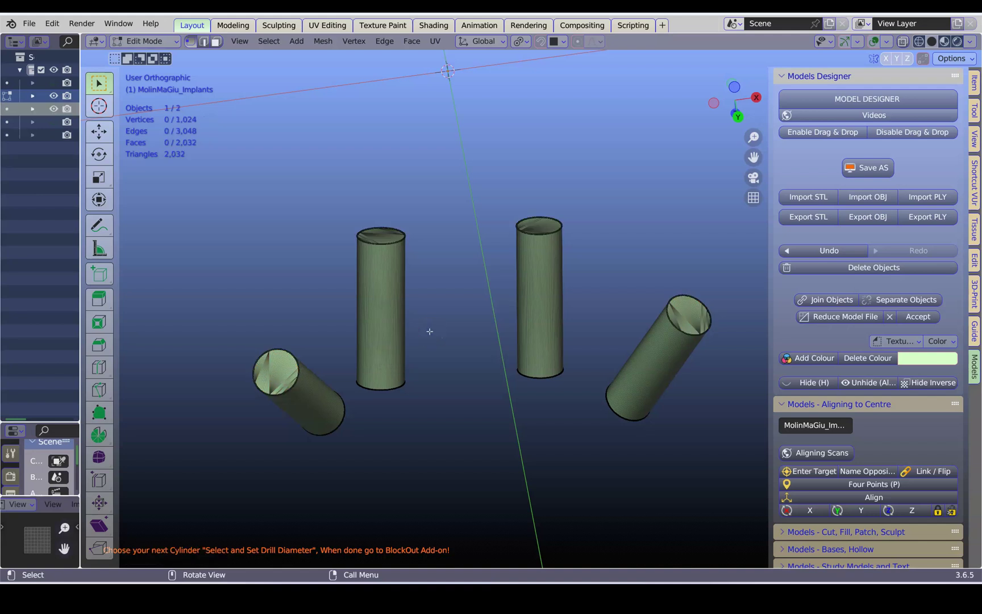
Step: Return to Object Mode and select the new separated caps object
key(Tab)
click(274, 368)
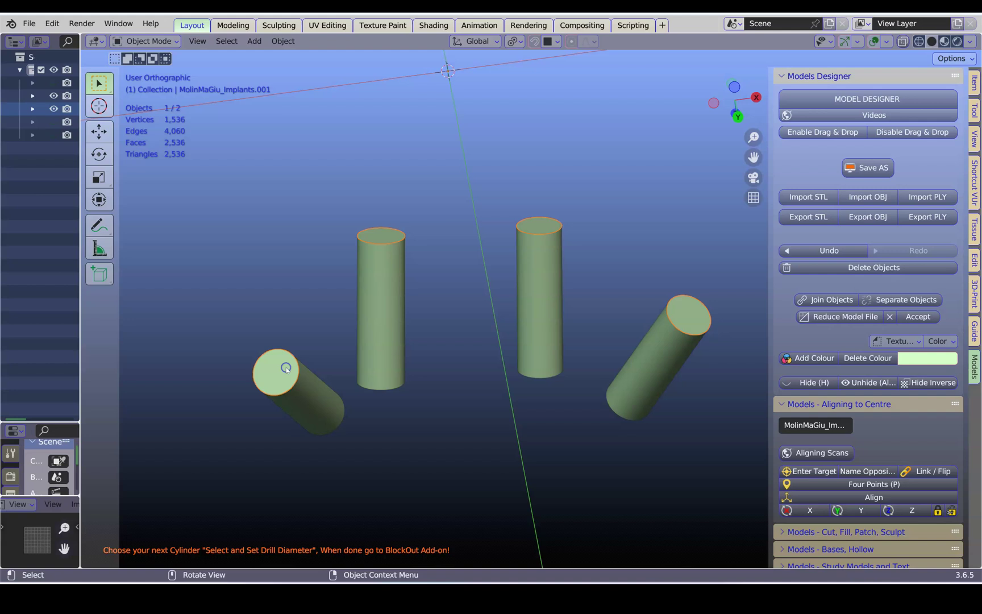
middle_drag(372, 296, 557, 274)
scroll(398, 277, up, 1)
scroll(443, 341, up, 4)
scroll(557, 274, up, 4)
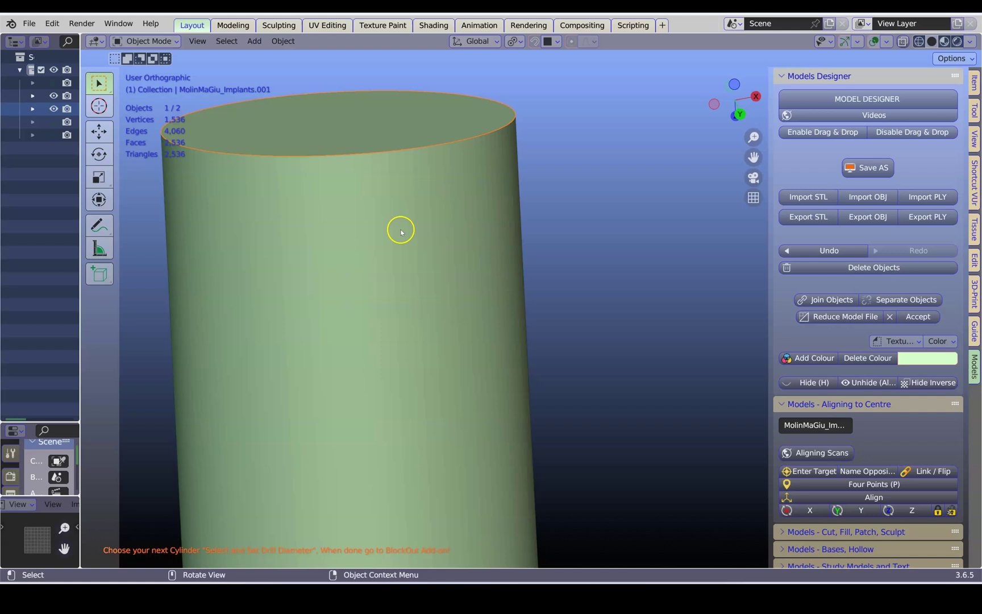
scroll(204, 159, down, 1)
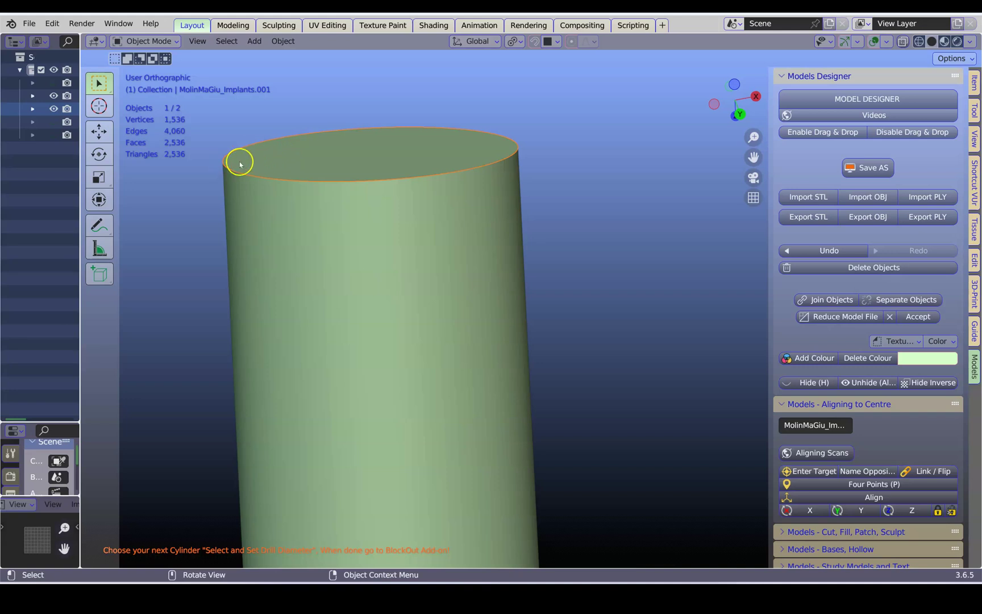
scroll(522, 142, down, 8)
Step: Extrude all of the caps object's geometry 6.5 mm along its normals
middle_drag(526, 197, 458, 258)
key(Tab)
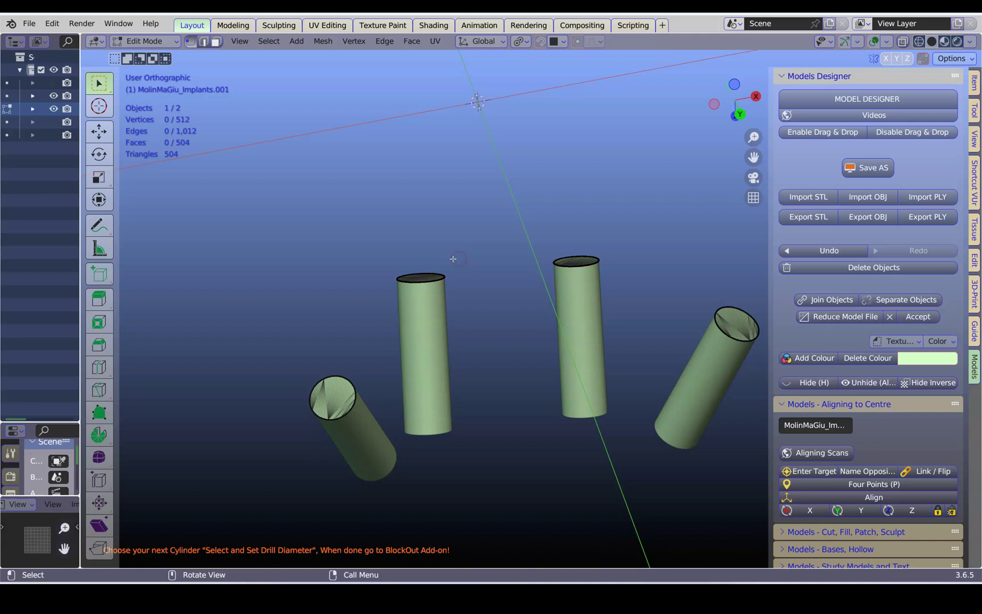
key(a)
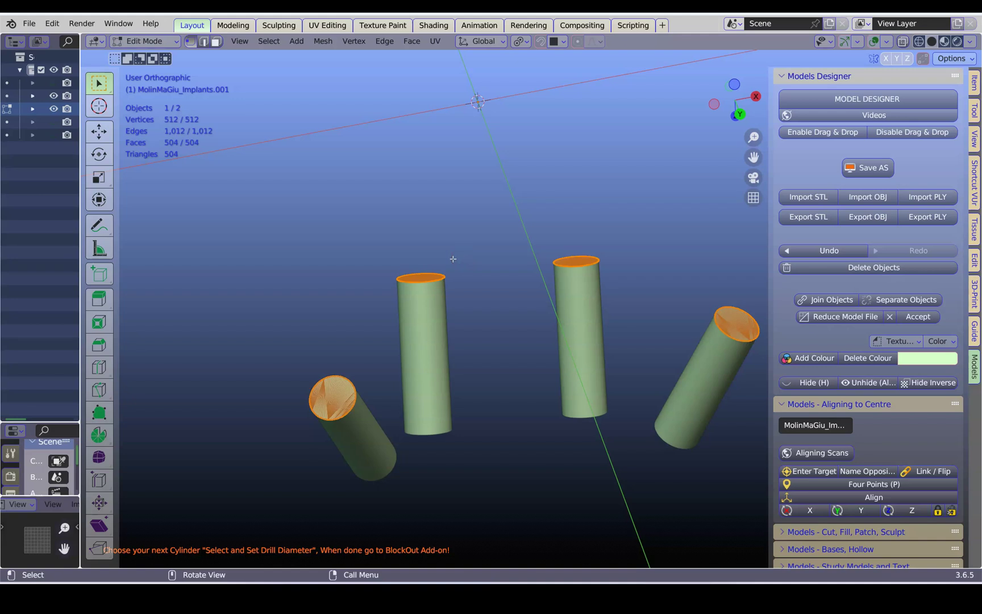
key(e)
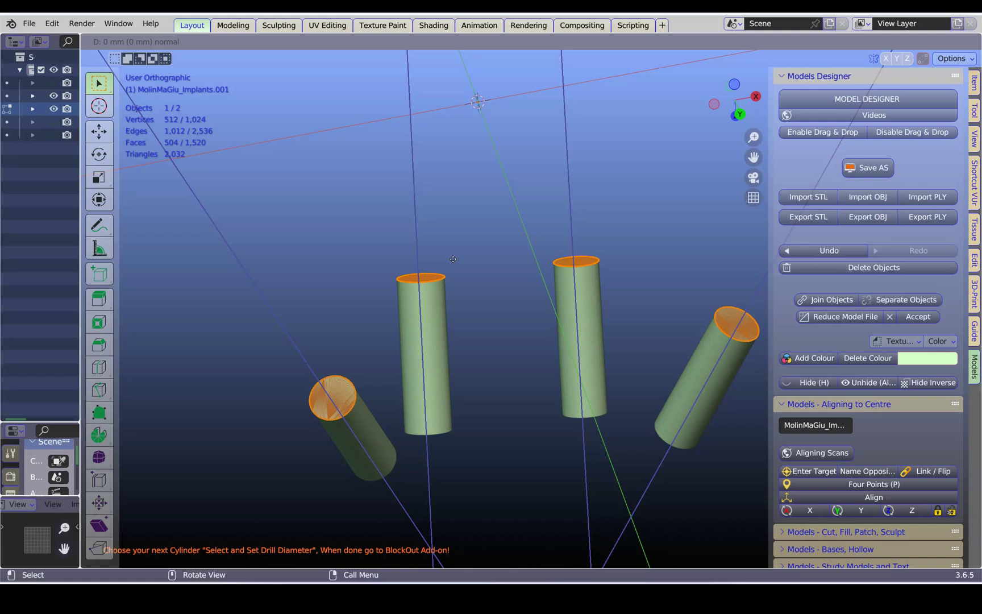
text(6.5)
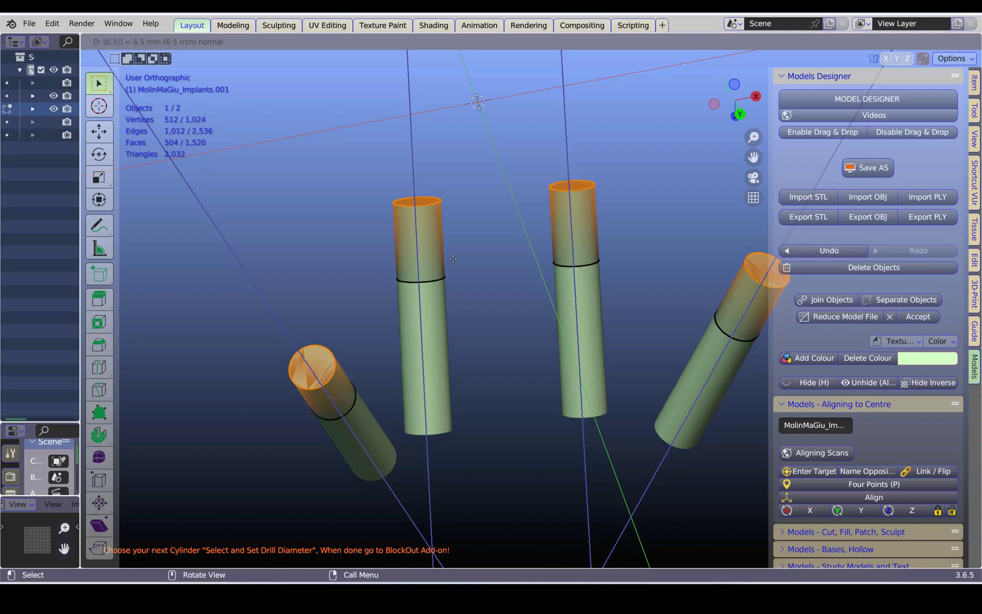
key(Return)
key(Tab)
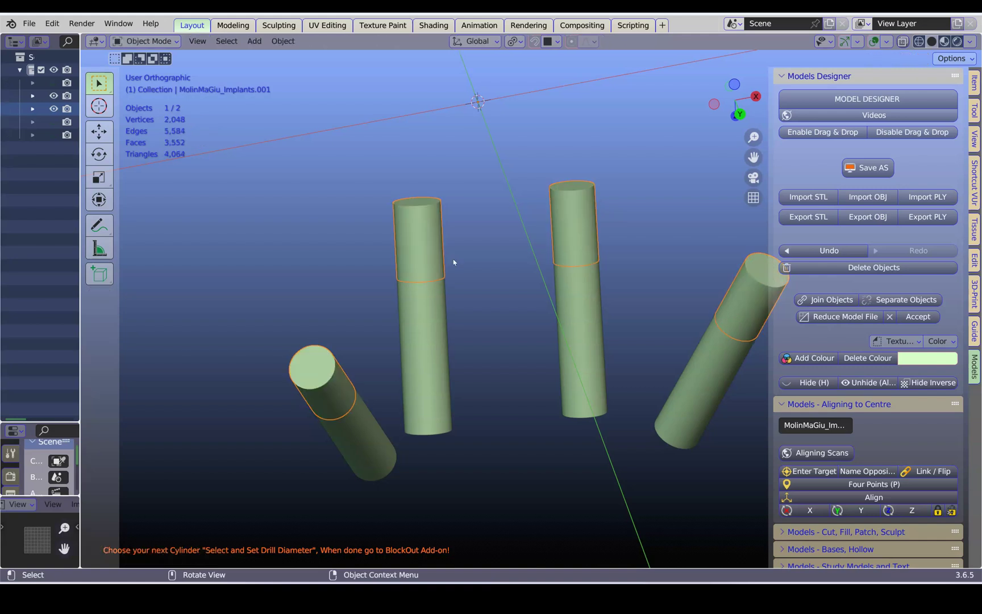
Step: Zoom in close on one cylinder to inspect the new extruded section
middle_drag(454, 262, 391, 225)
scroll(250, 264, up, 2)
shift+middle_drag(250, 263, 578, 333)
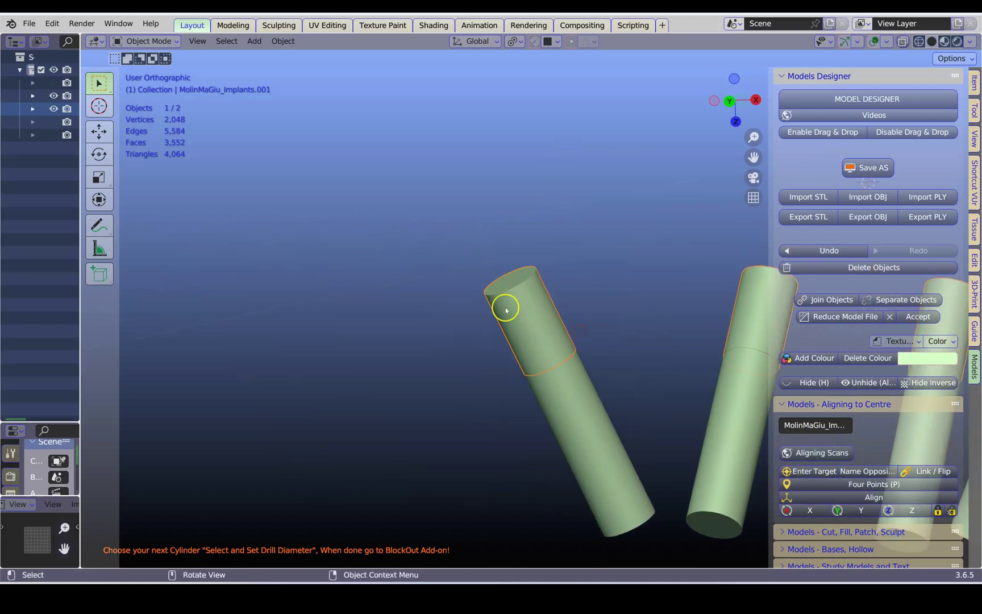
scroll(464, 284, up, 4)
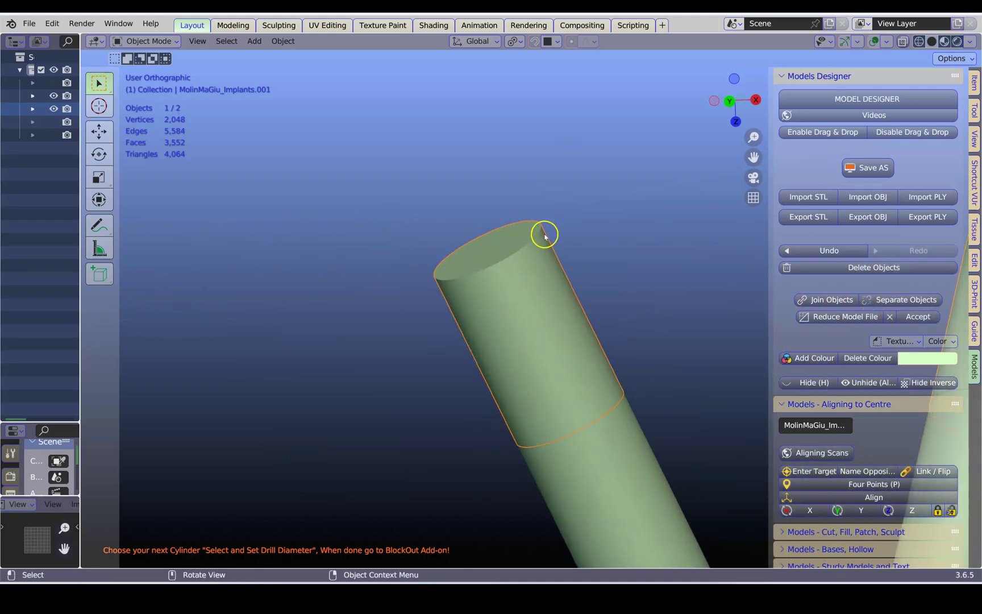
shift+middle_drag(506, 264, 439, 312)
scroll(373, 276, up, 3)
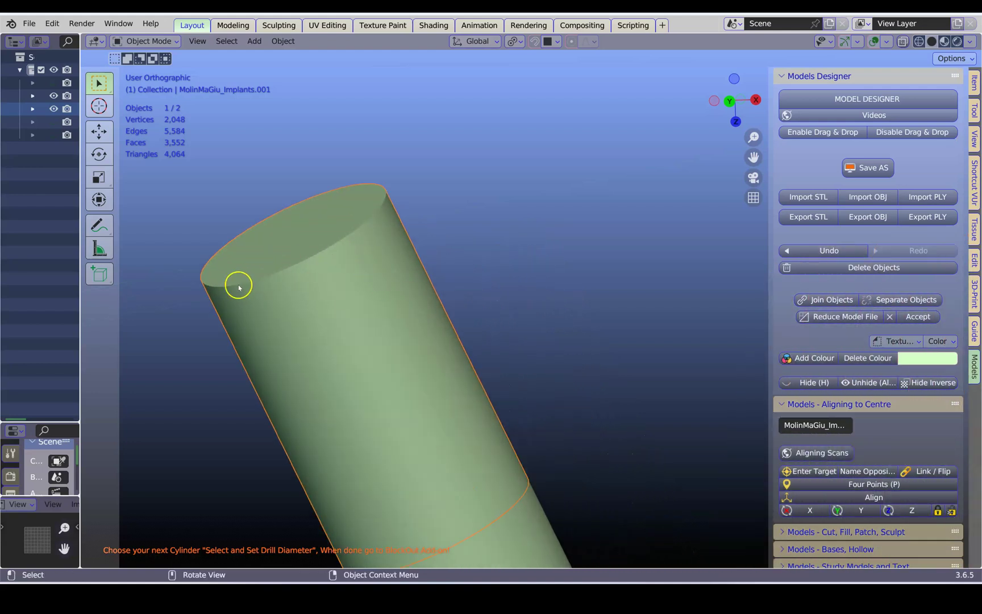
scroll(261, 285, down, 2)
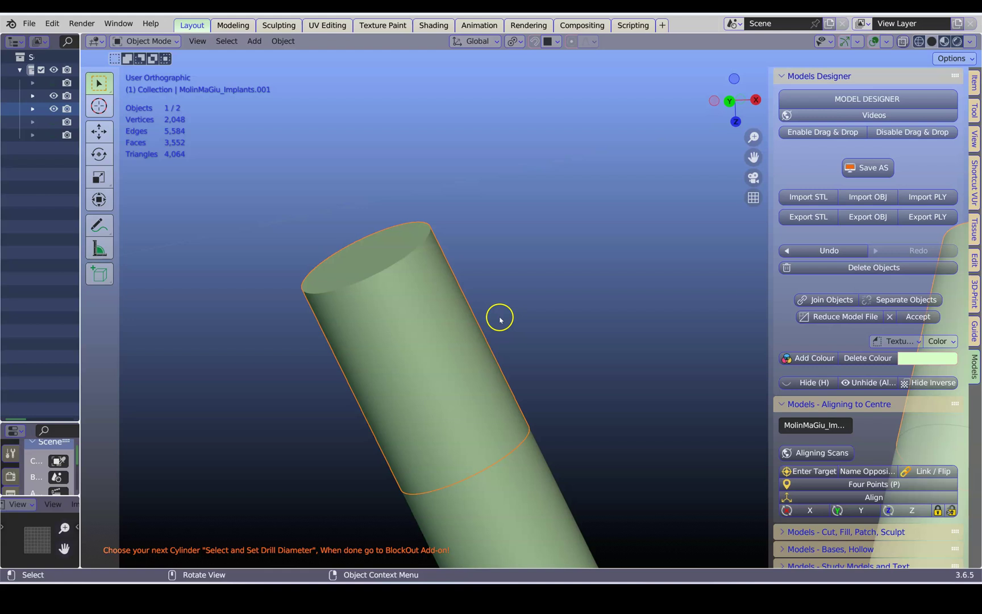
scroll(494, 320, down, 2)
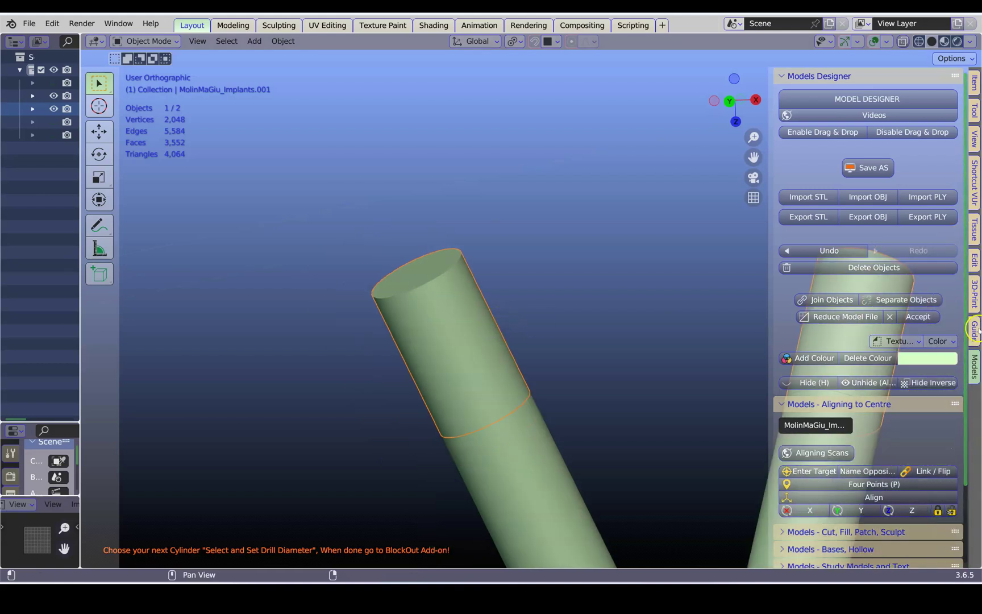
Step: Open the Guide tab and expand the 'Guide - Sleeves For Other Systems' panel
click(971, 331)
scroll(821, 412, down, 3)
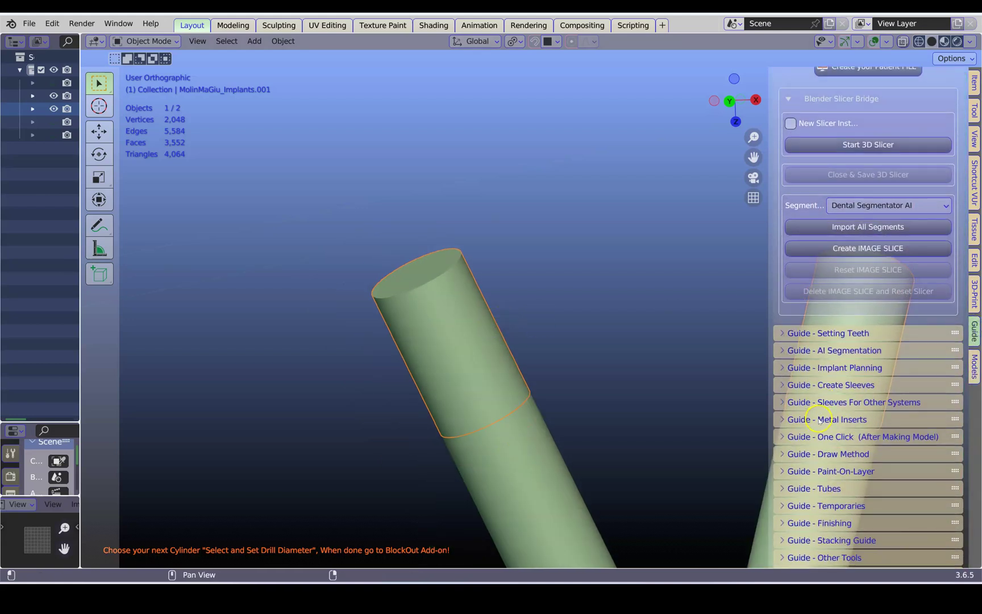
scroll(856, 463, down, 1)
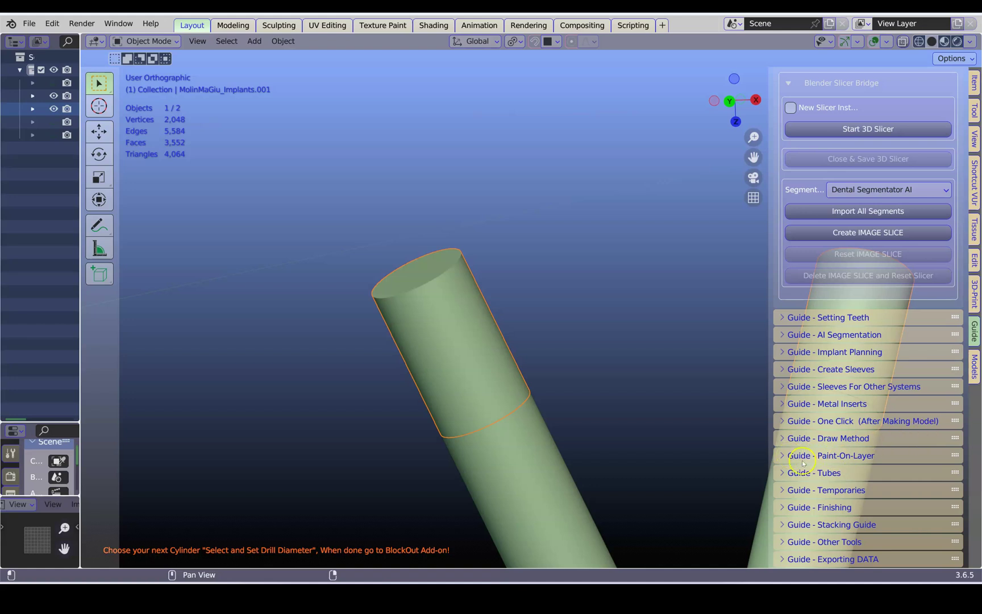
click(784, 389)
scroll(631, 375, down, 5)
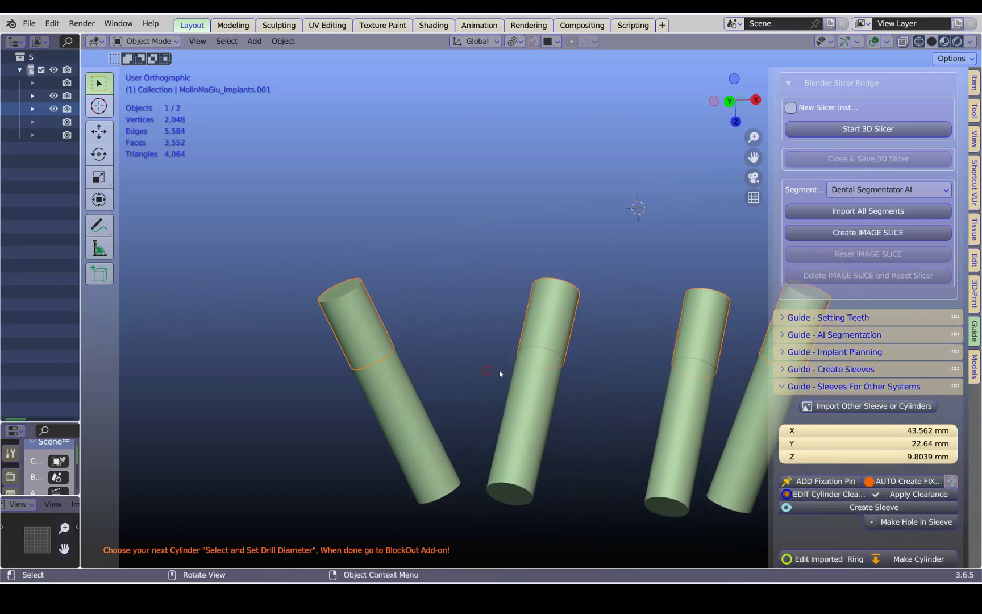
scroll(878, 388, down, 3)
Step: Frame all four capped cylinders in the viewport
click(358, 311)
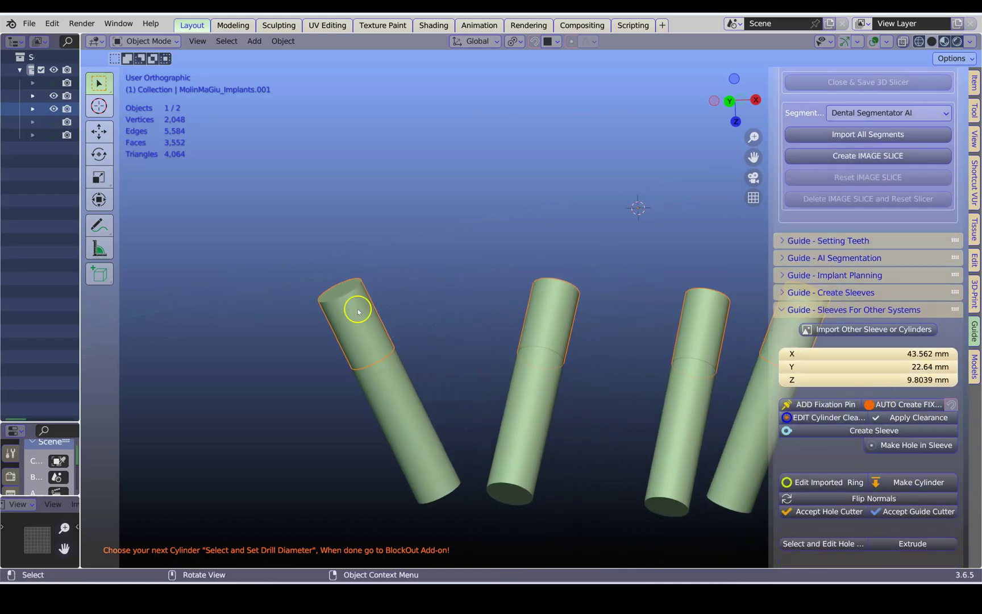
shift+middle_drag(652, 351, 553, 345)
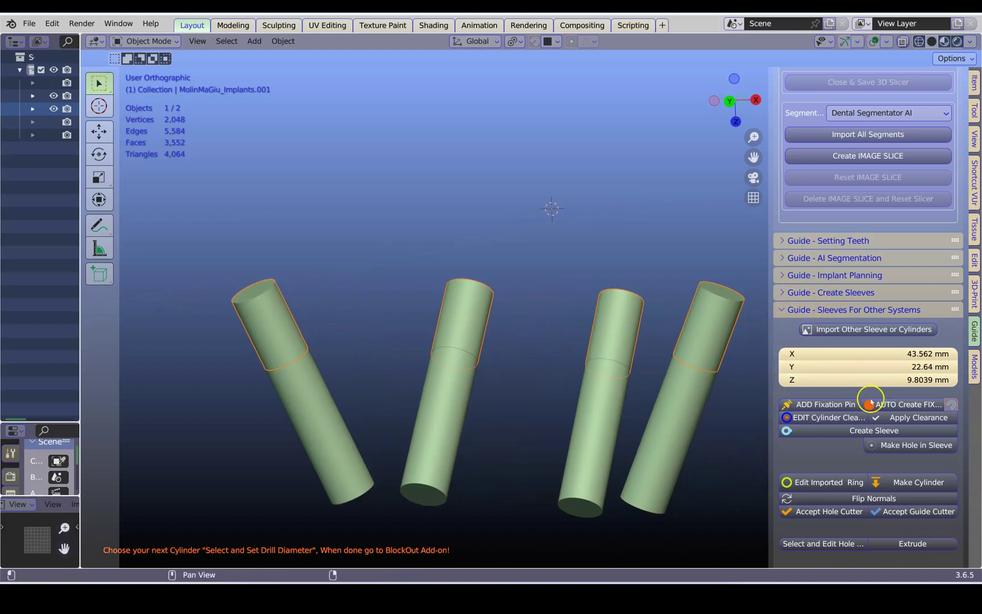
scroll(870, 401, down, 2)
scroll(870, 404, down, 4)
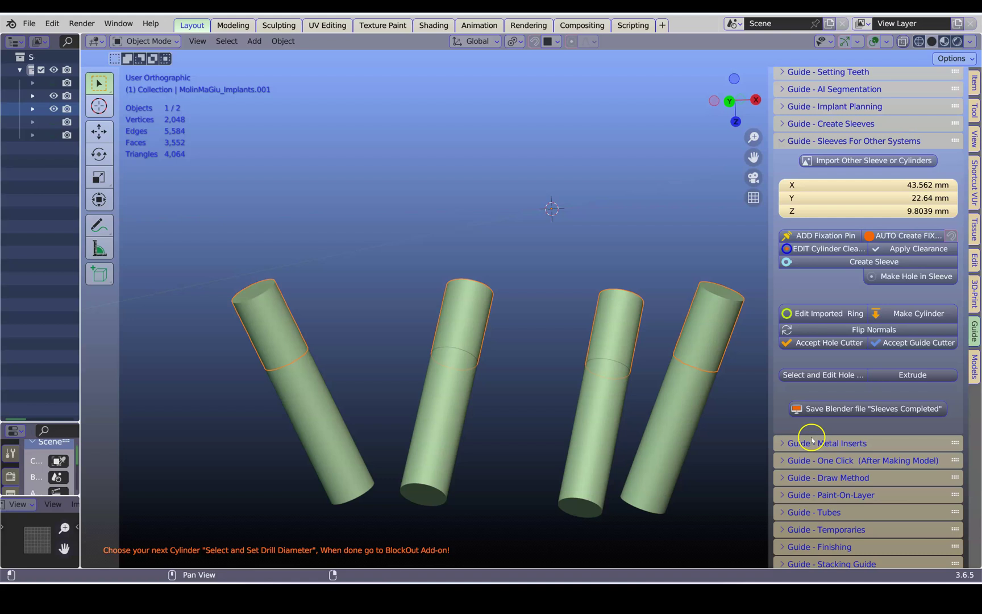
scroll(813, 377, up, 3)
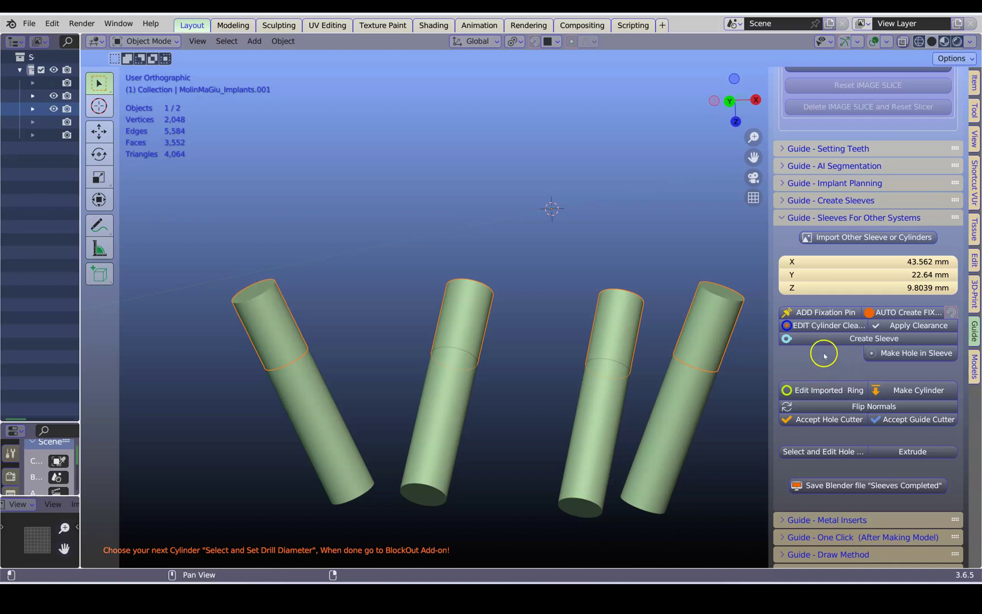
scroll(824, 355, down, 3)
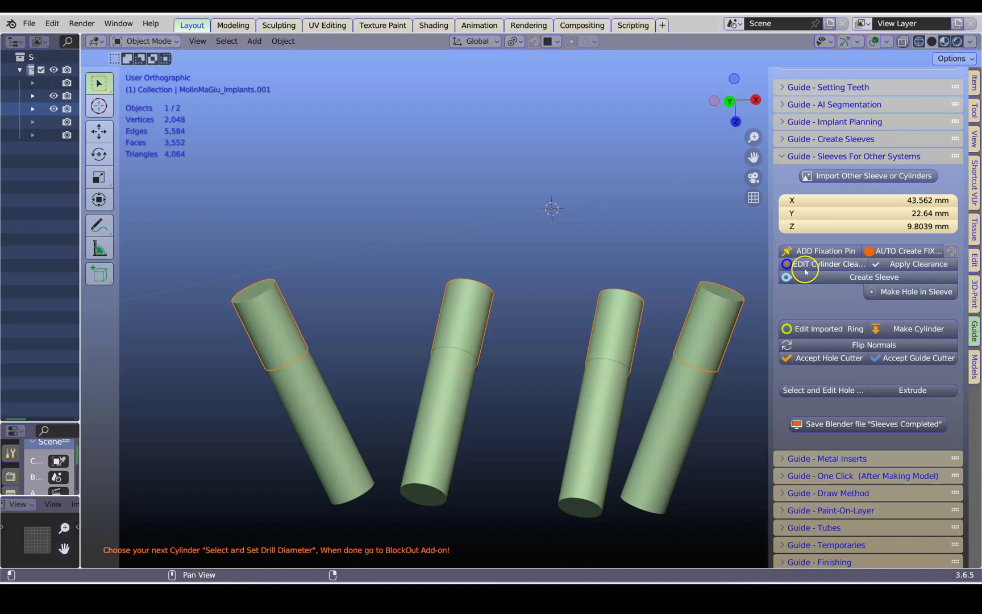
scroll(841, 293, up, 7)
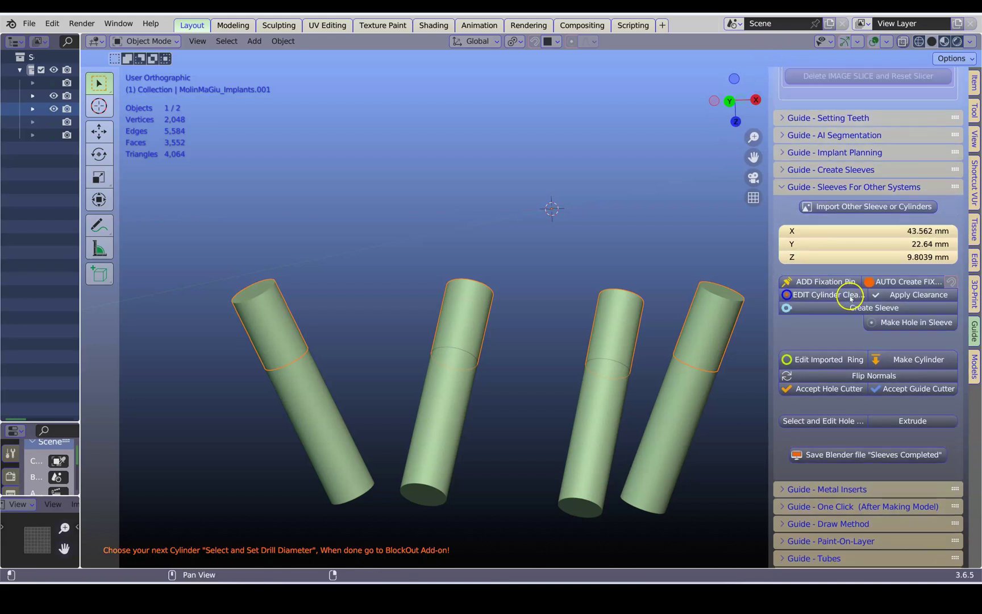
scroll(862, 293, down, 8)
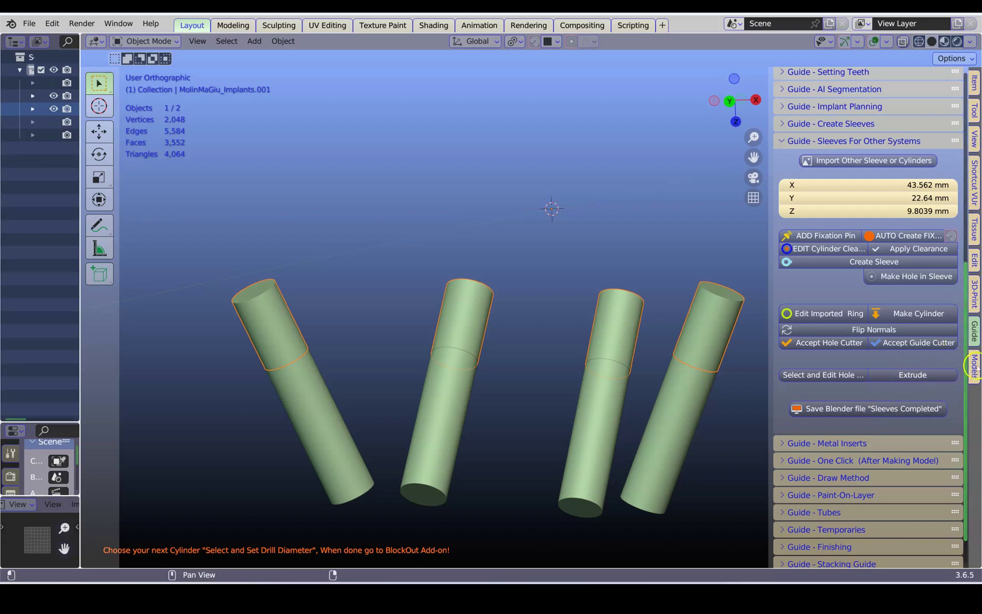
Step: Split the caps into four pieces with Models > Separate Objects, then return to the Guide panel
click(974, 360)
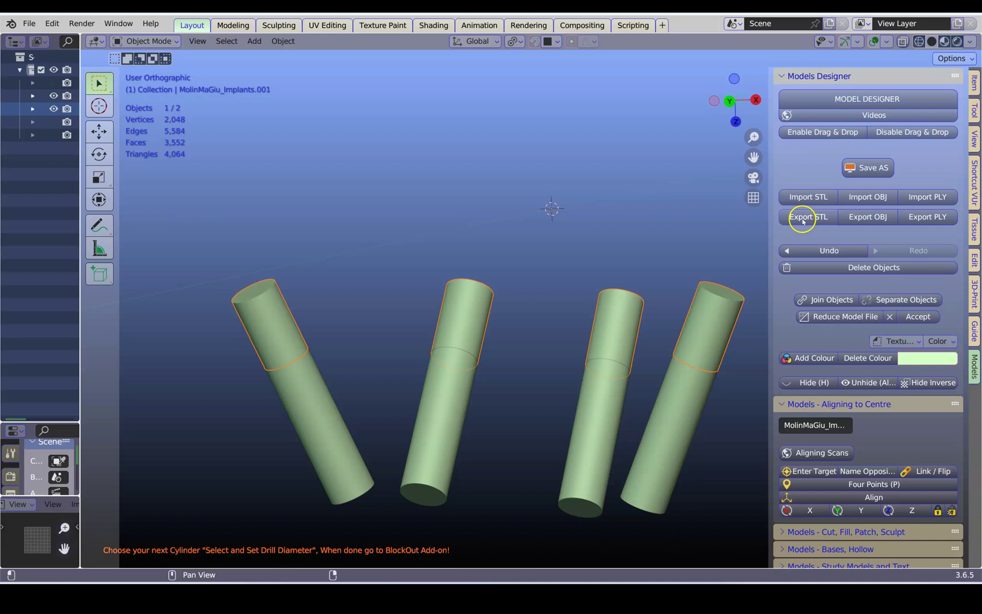
click(903, 299)
click(259, 310)
click(472, 308)
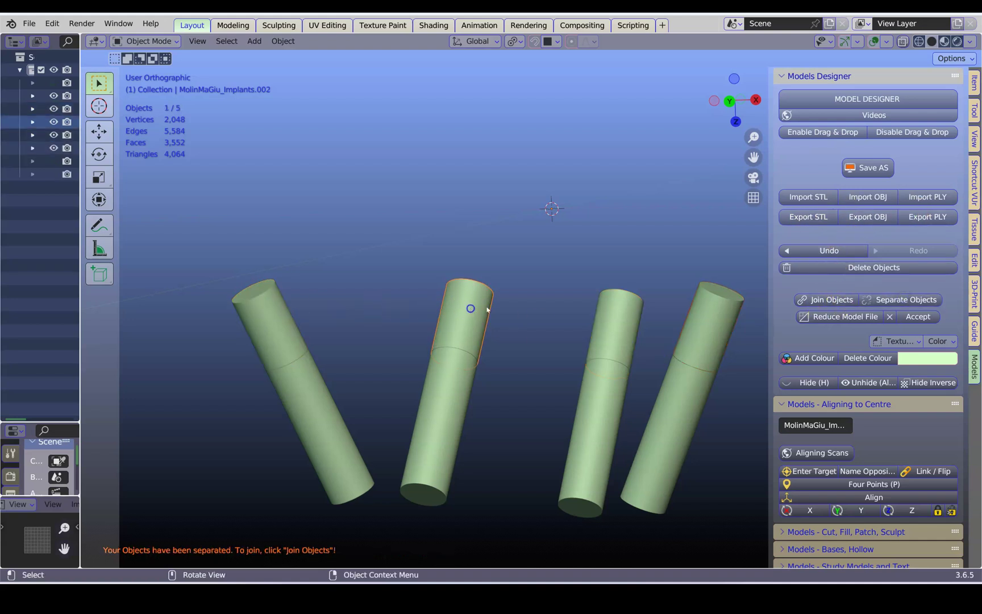
click(606, 320)
click(975, 329)
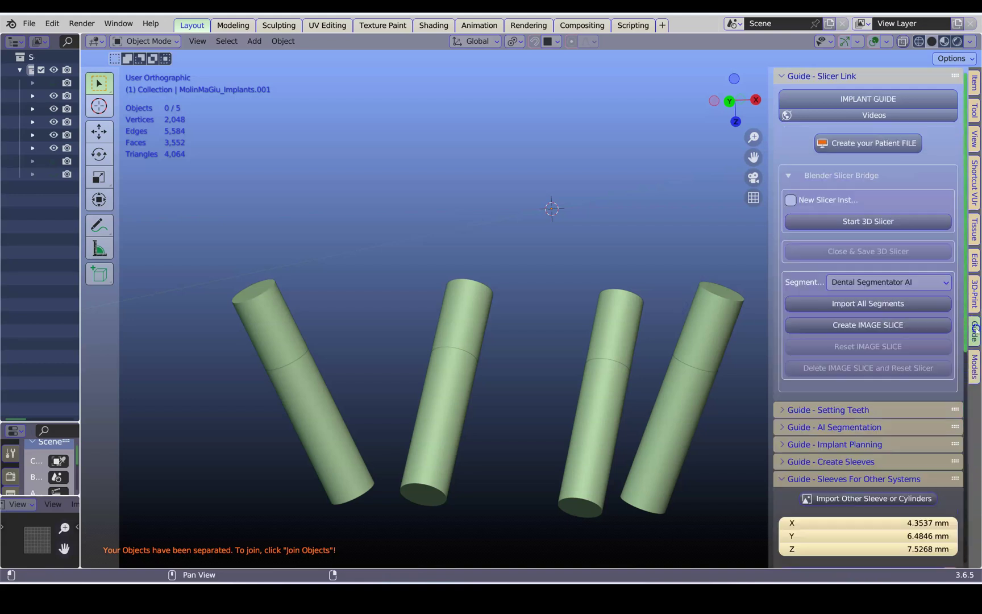
scroll(900, 355, down, 6)
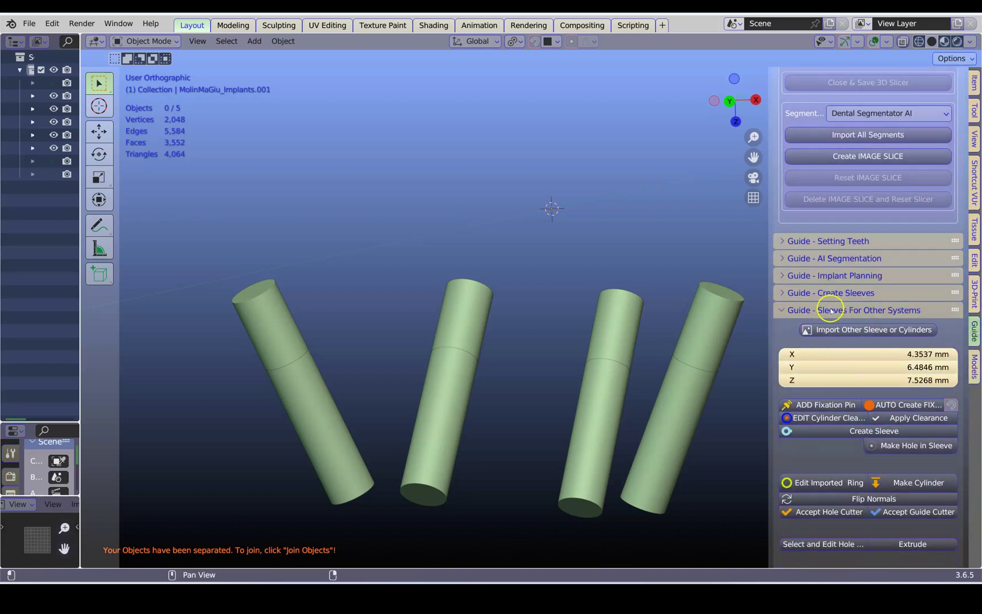
Step: Select the left cylinder's upper part and add a 0.1 mm DrillOffset clearance cylinder
drag(774, 307, 731, 307)
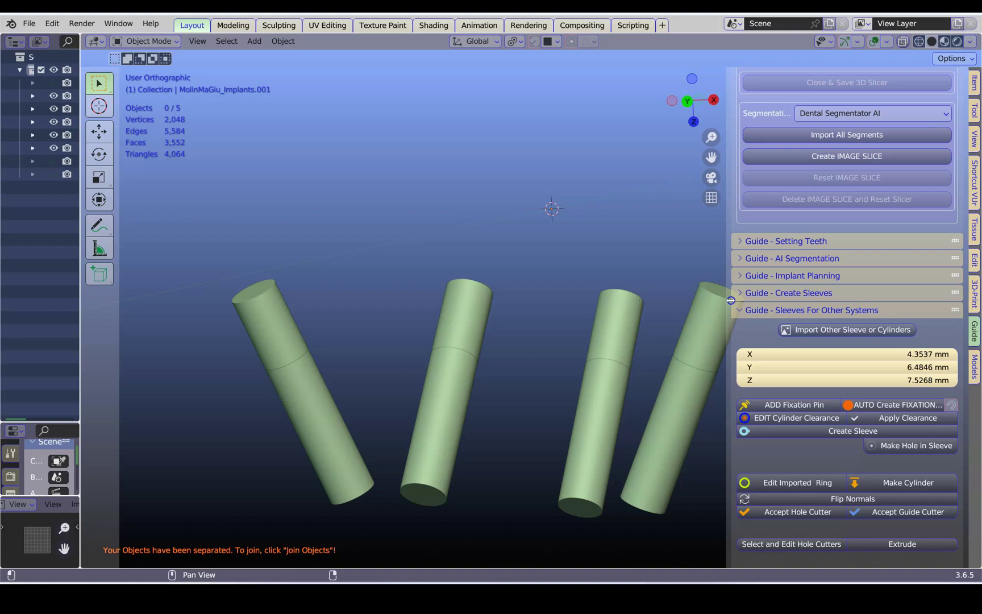
click(301, 315)
shift+middle_drag(307, 318, 372, 323)
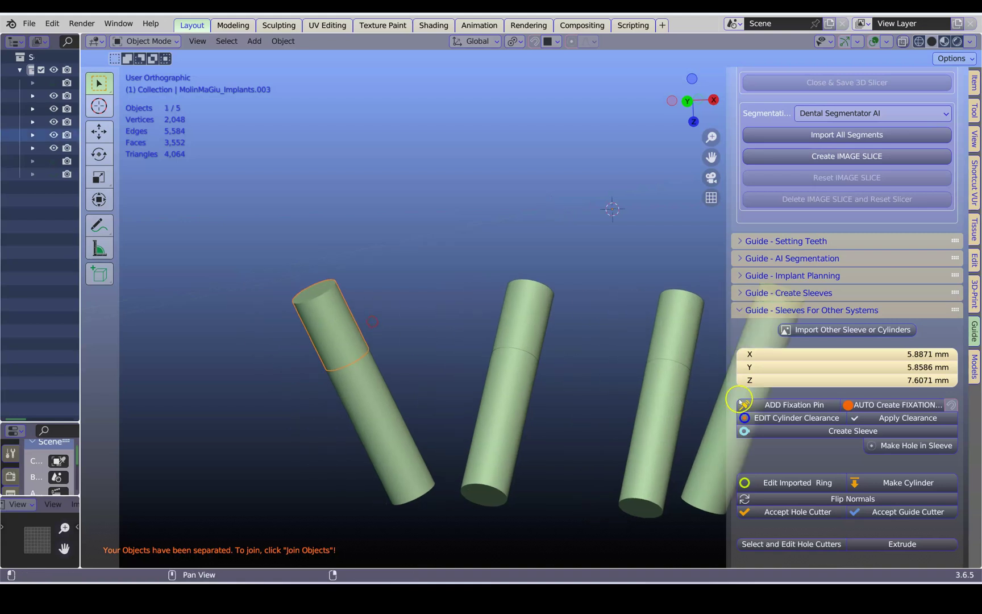
click(793, 418)
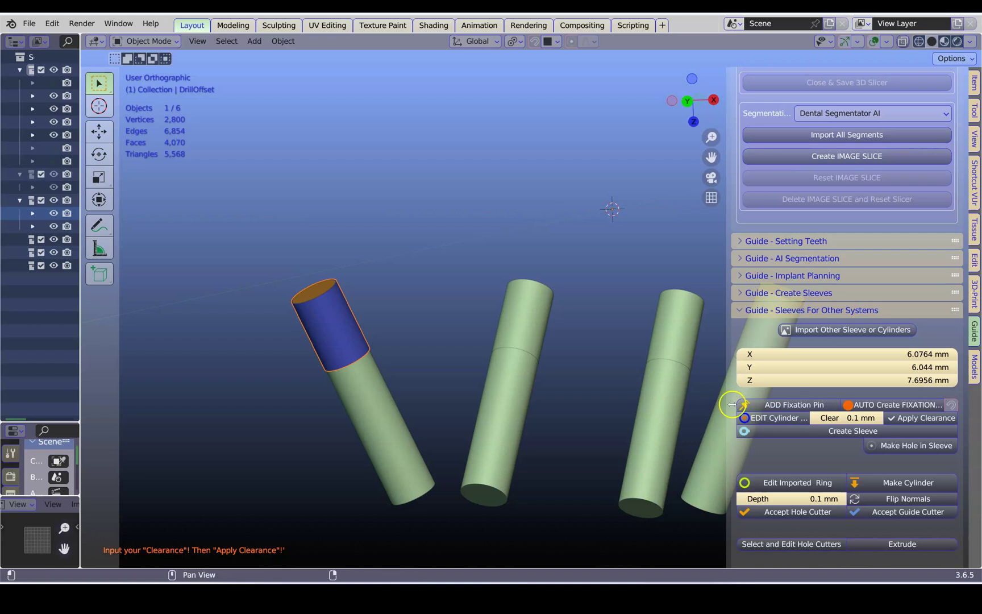
Step: Widen the tool panel and zoom in to frame the blue DrillOffset cylinder
drag(726, 403, 606, 399)
scroll(357, 333, up, 5)
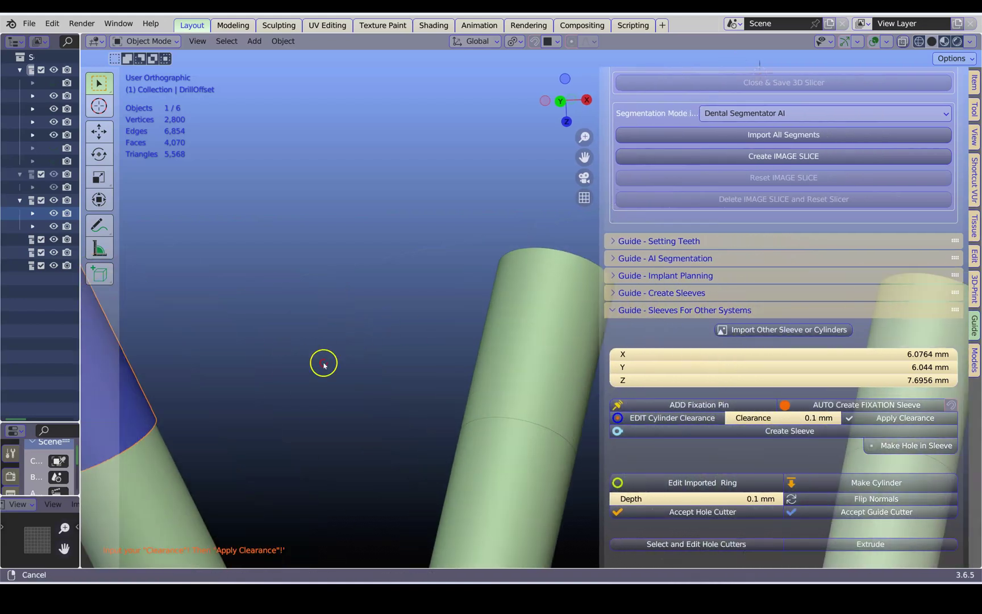
scroll(403, 317, up, 2)
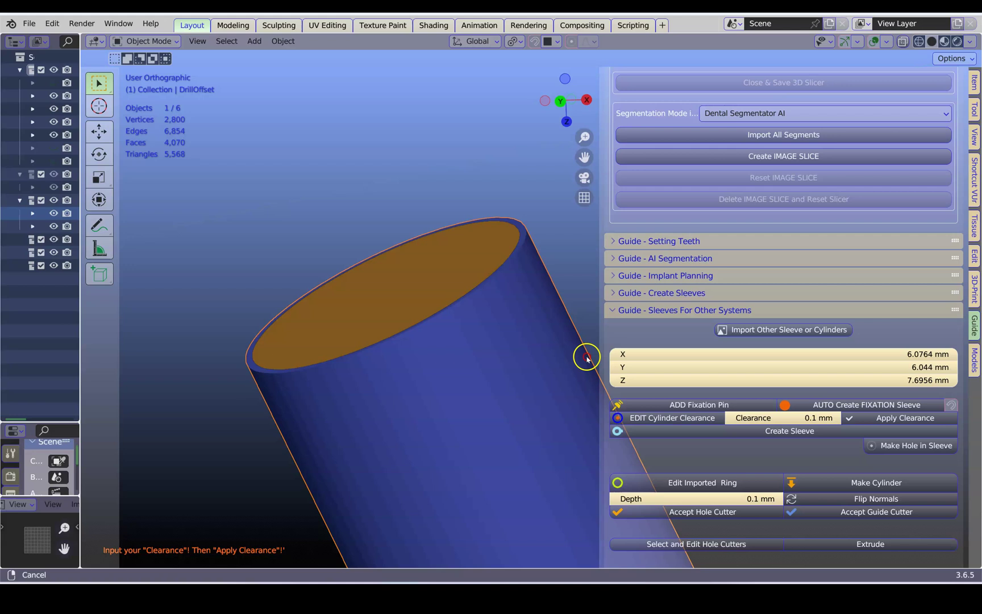
shift+middle_drag(587, 358, 571, 324)
shift+middle_drag(554, 273, 471, 278)
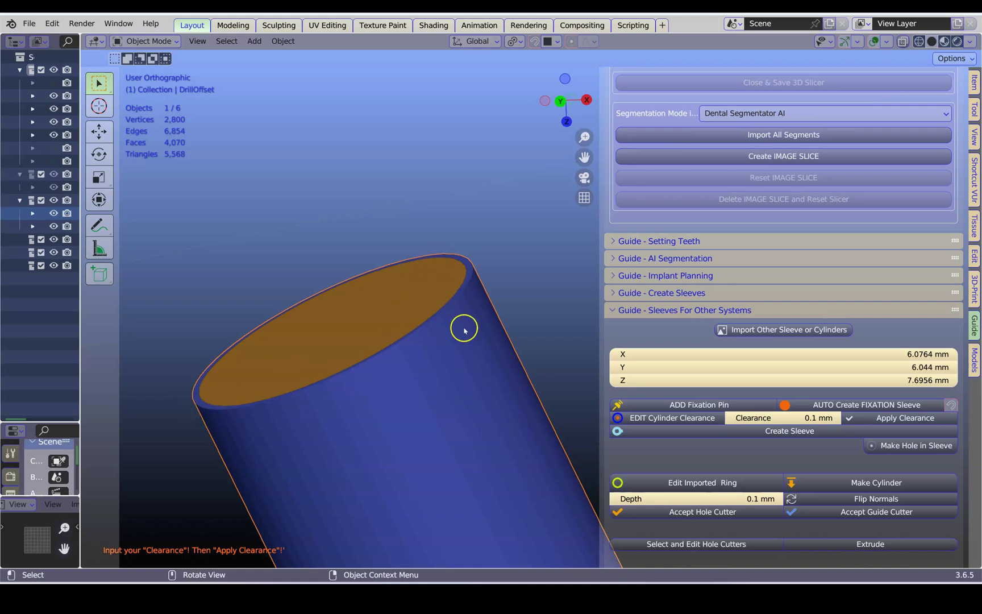
scroll(432, 328, down, 2)
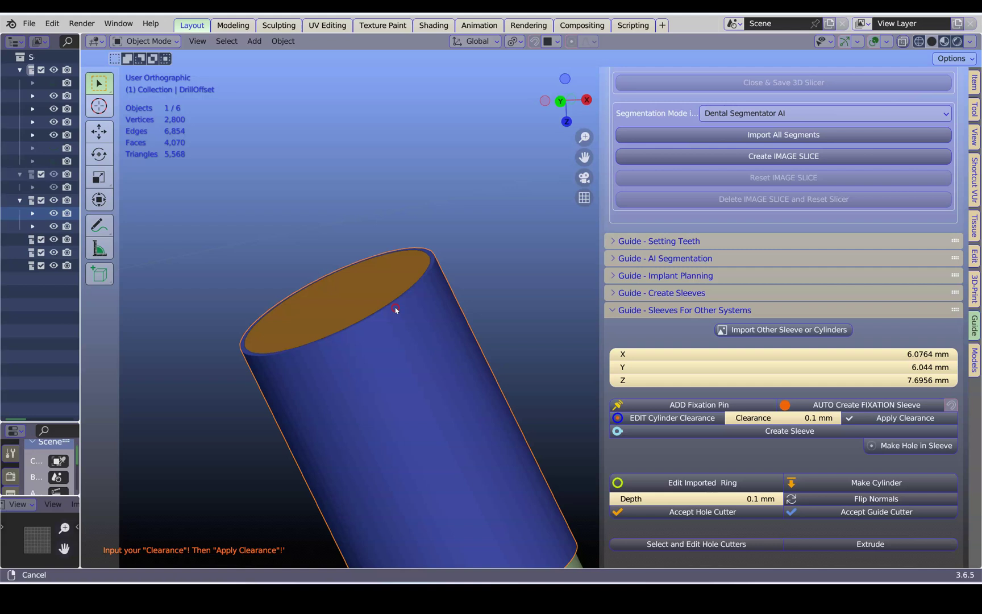
Step: Apply the 0.1 mm clearance and create a sleeve from the cutter cylinder's top face
click(887, 419)
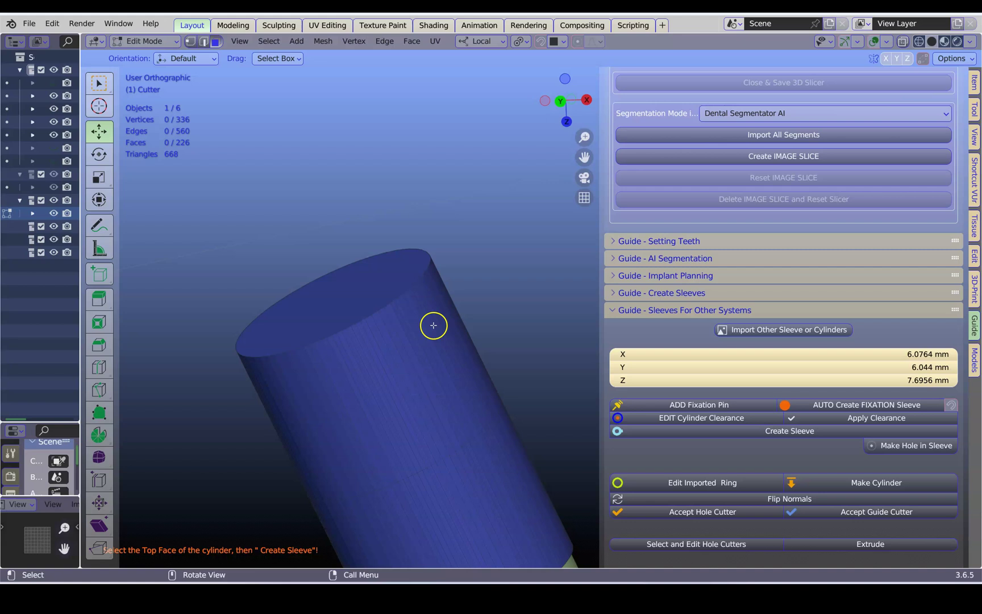
scroll(434, 325, down, 2)
click(403, 304)
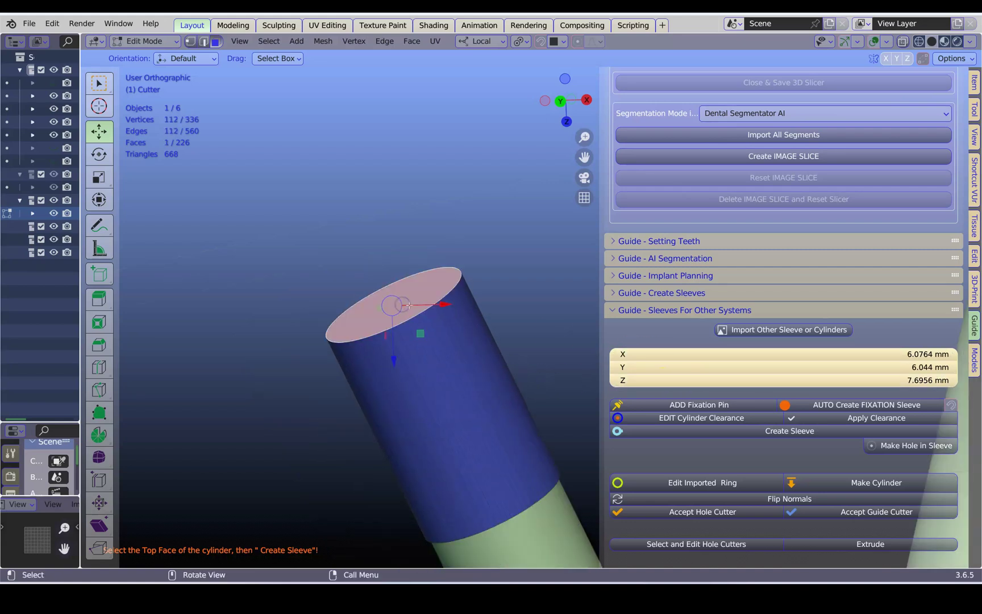
click(775, 435)
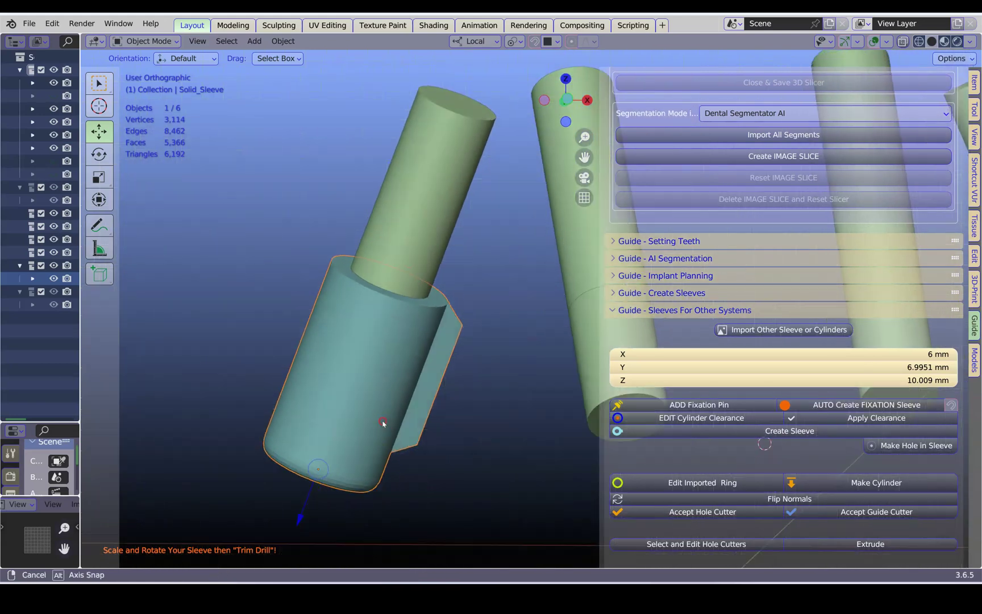
Step: Scale the sleeve along Z from about 10 mm to 5 mm and punch its hole
middle_drag(384, 428, 470, 337)
key(s)
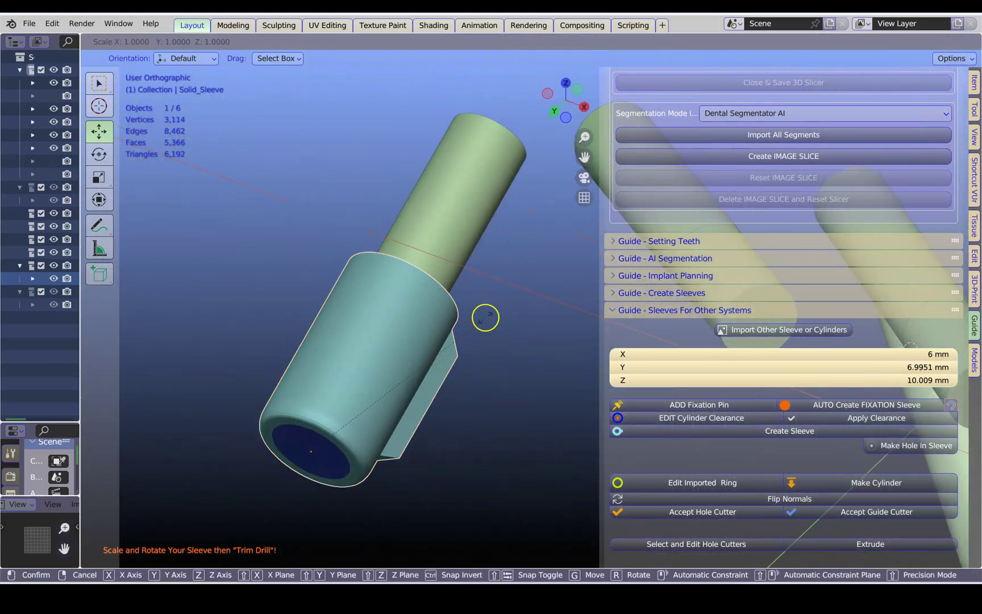
key(z)
click(411, 404)
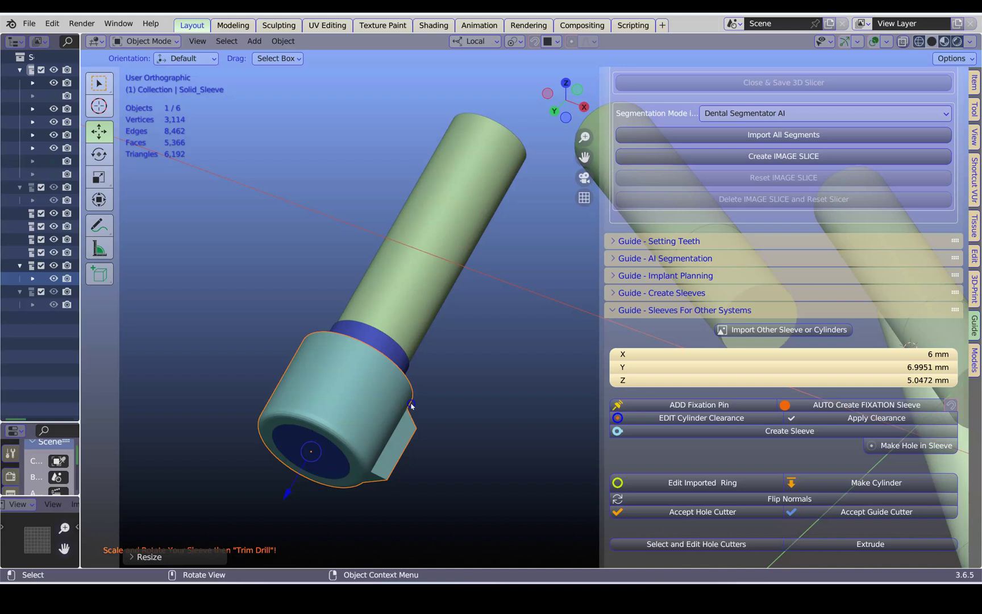
click(891, 447)
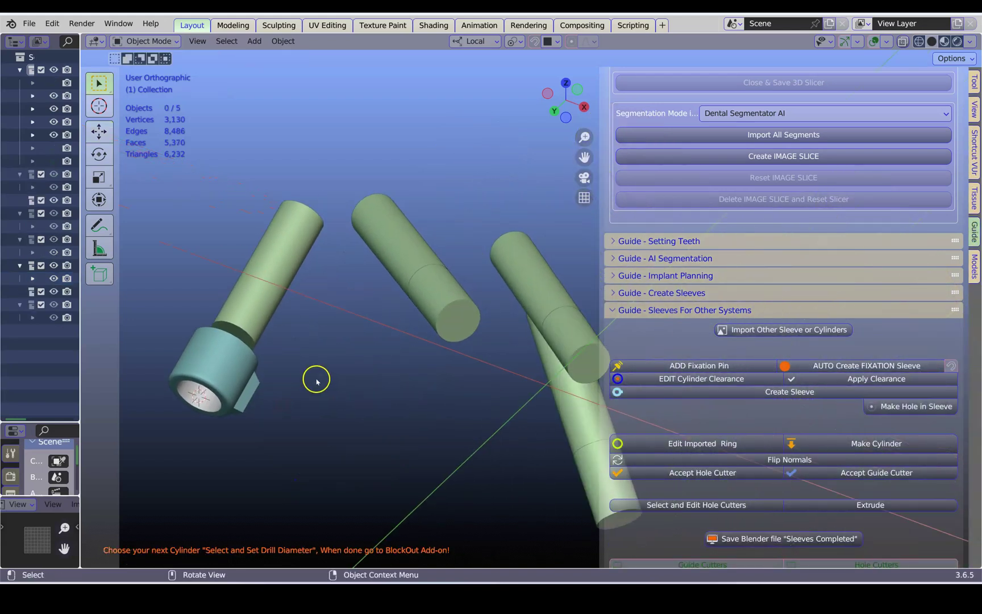
Step: Select the second implant cylinder, then add and apply its 0.1 mm clearance cylinder
scroll(315, 380, up, 2)
click(410, 311)
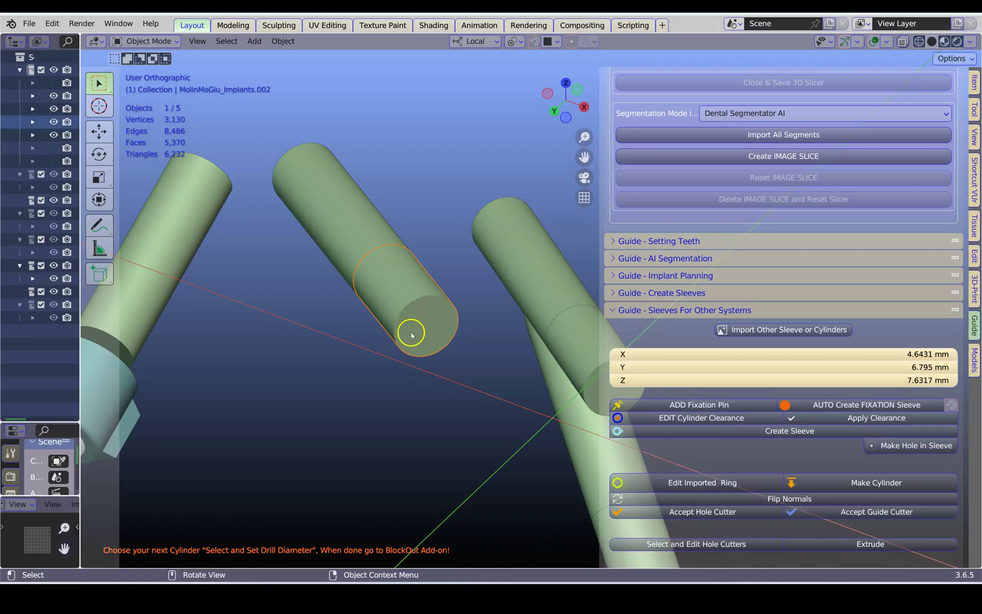
shift+middle_drag(408, 347, 420, 400)
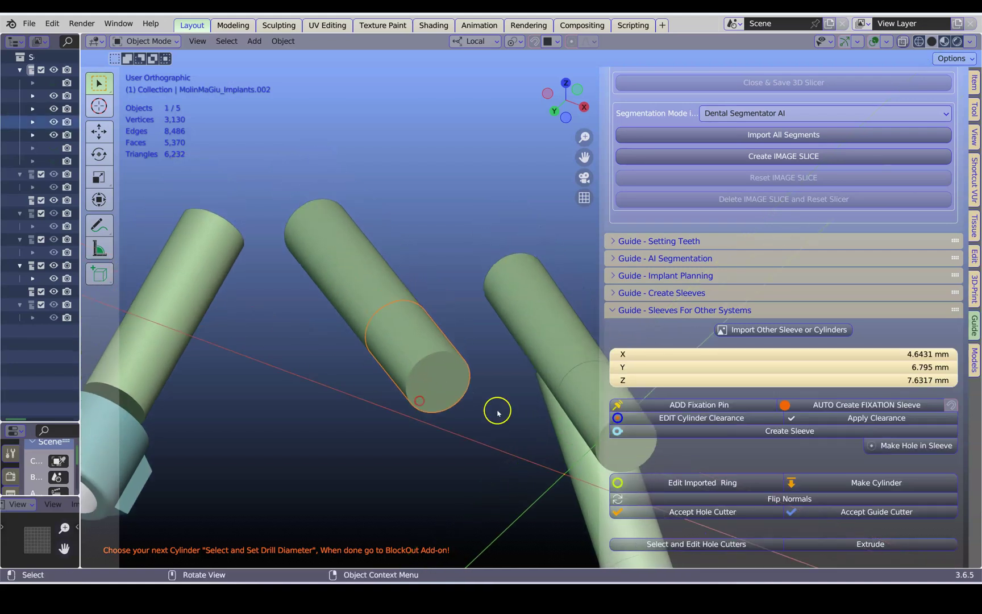
click(693, 418)
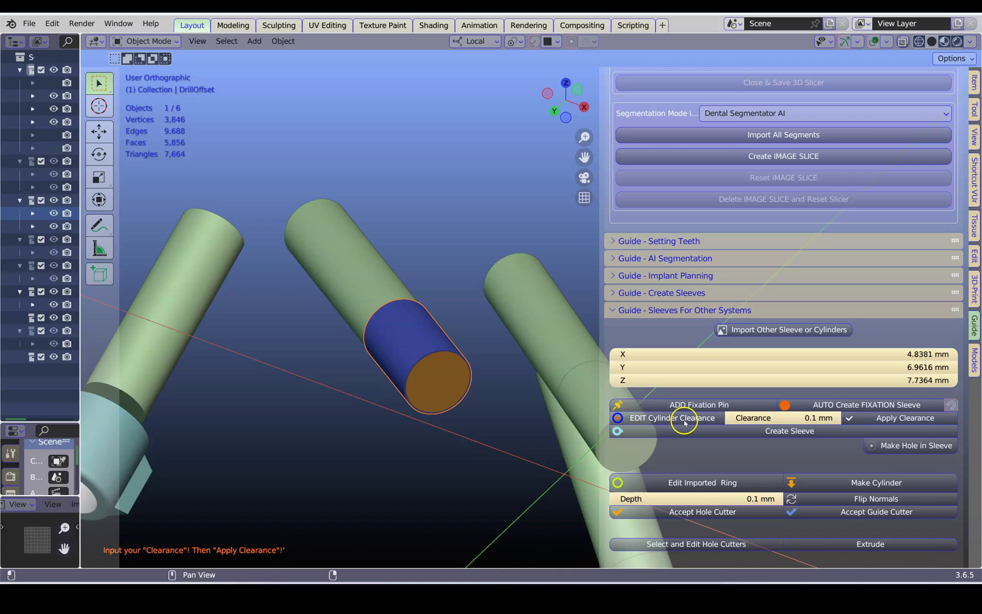
click(890, 417)
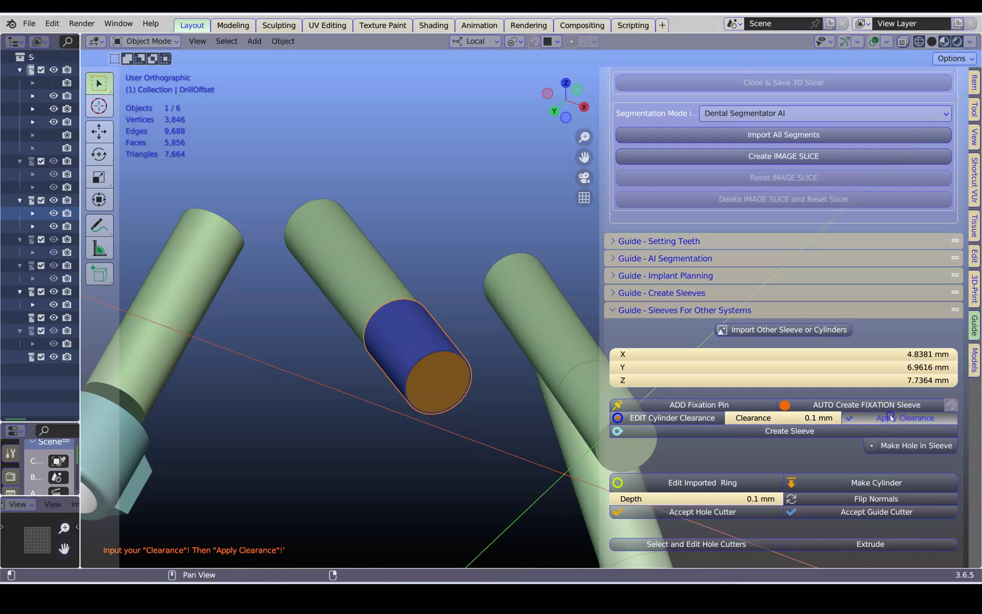
Step: Create a sleeve from its top face and scale it along Z to about 5 mm
click(469, 392)
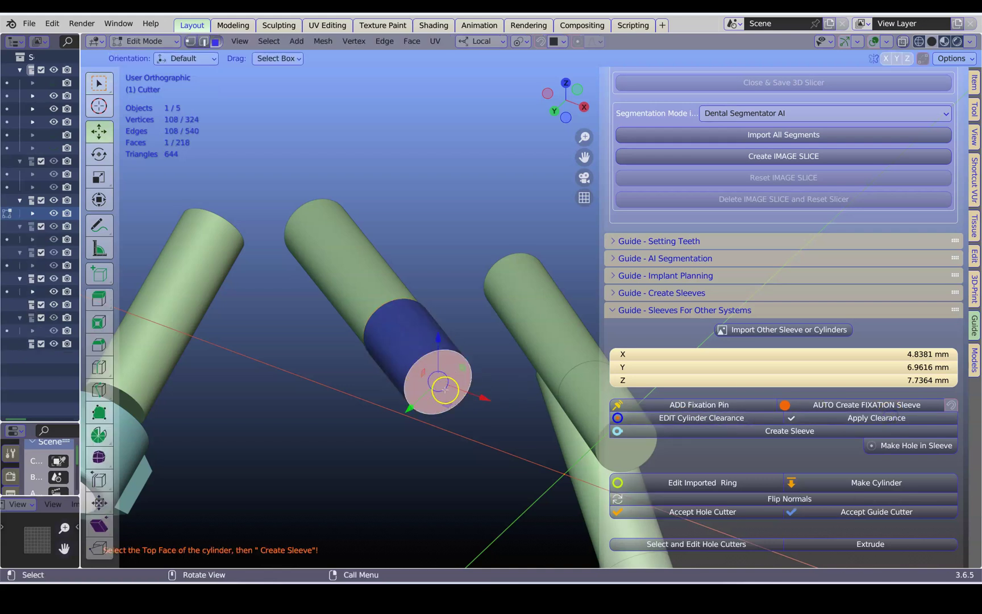
click(785, 432)
key(s)
key(z)
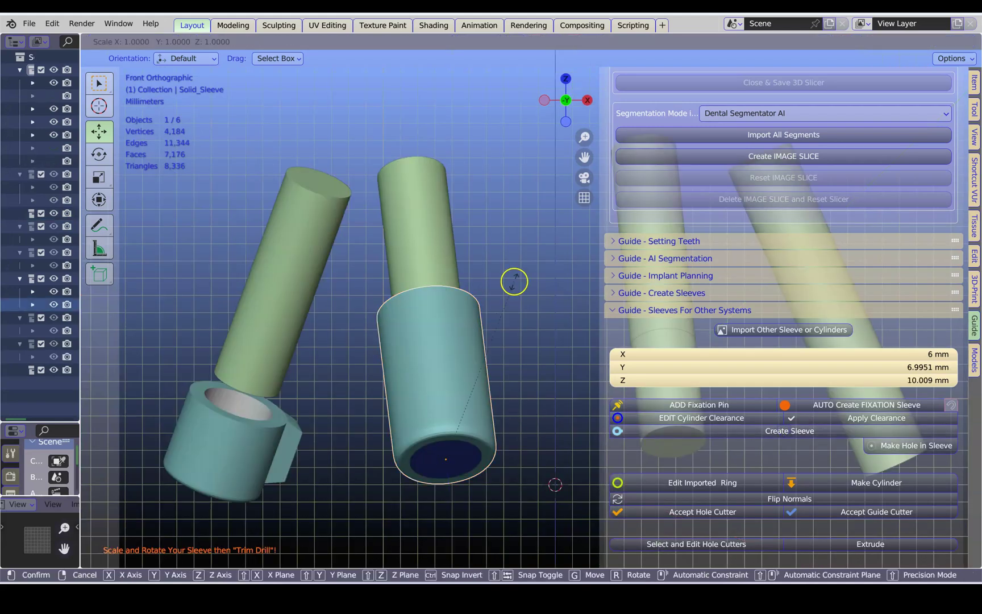
click(505, 382)
middle_drag(362, 435, 490, 425)
middle_drag(496, 349, 427, 391)
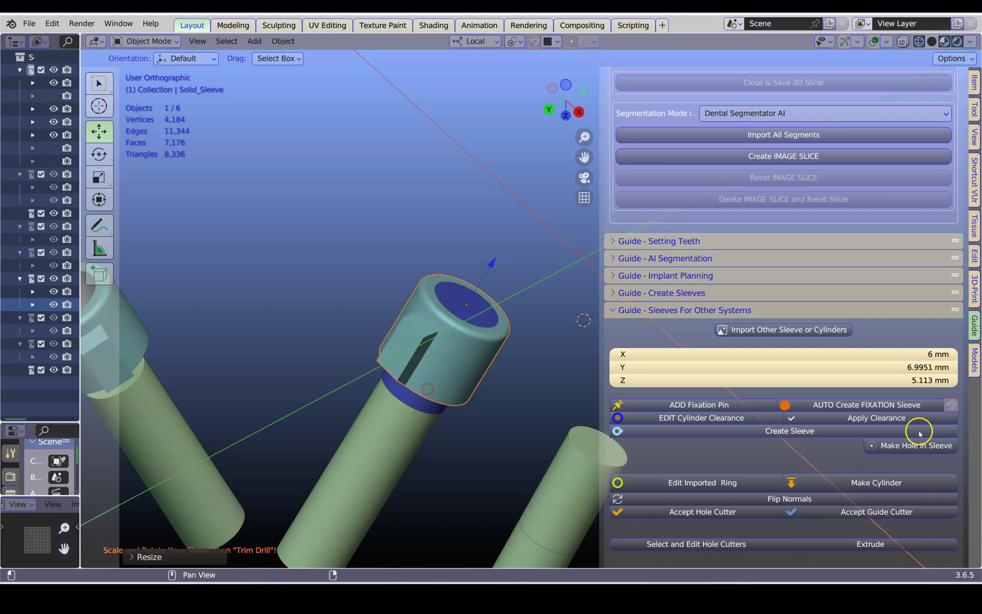
Step: Cut the second sleeve's drill hole and add a clearance cylinder around the third implant
click(905, 445)
scroll(533, 427, down, 2)
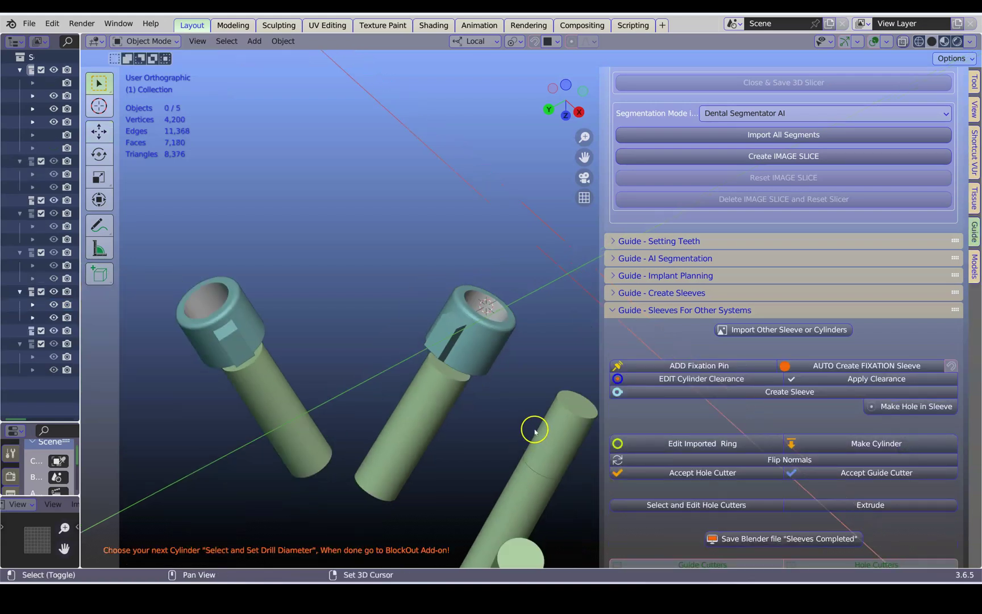
click(499, 413)
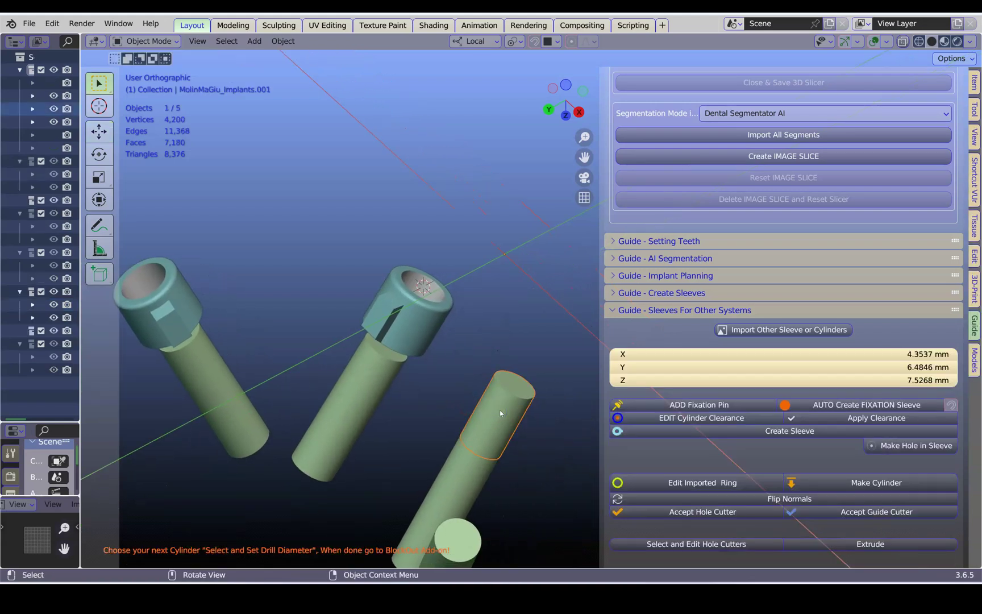
shift+middle_drag(499, 410, 489, 396)
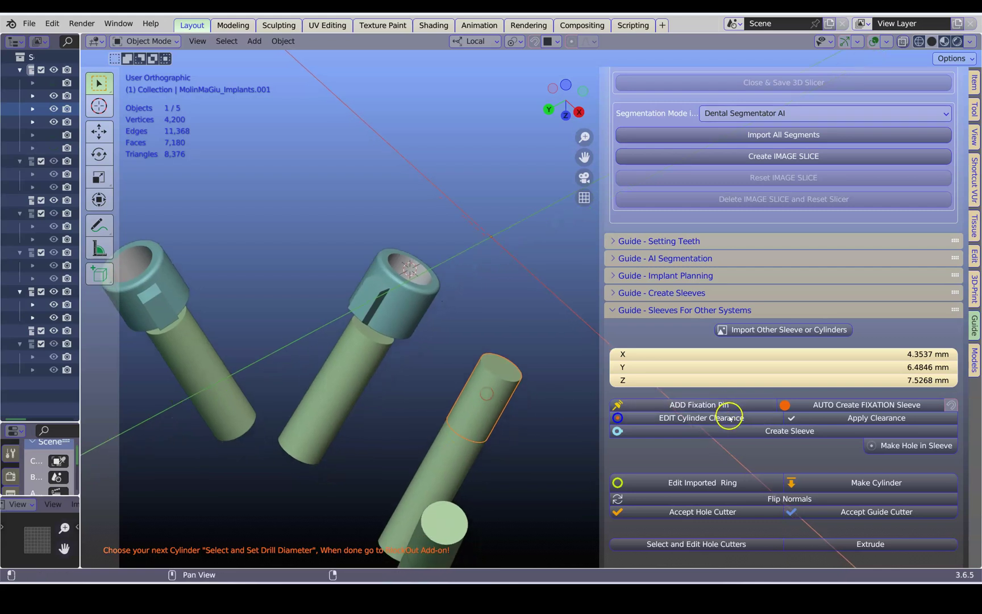
click(729, 418)
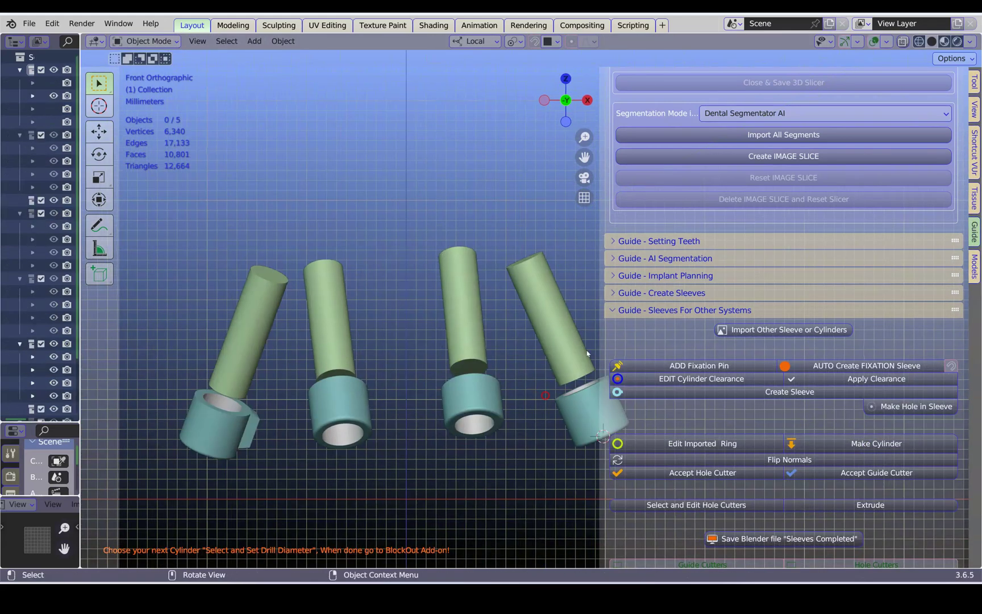
Step: Toggle the guide cutter and hole cutter visibility to check the sleeves
scroll(757, 344, down, 5)
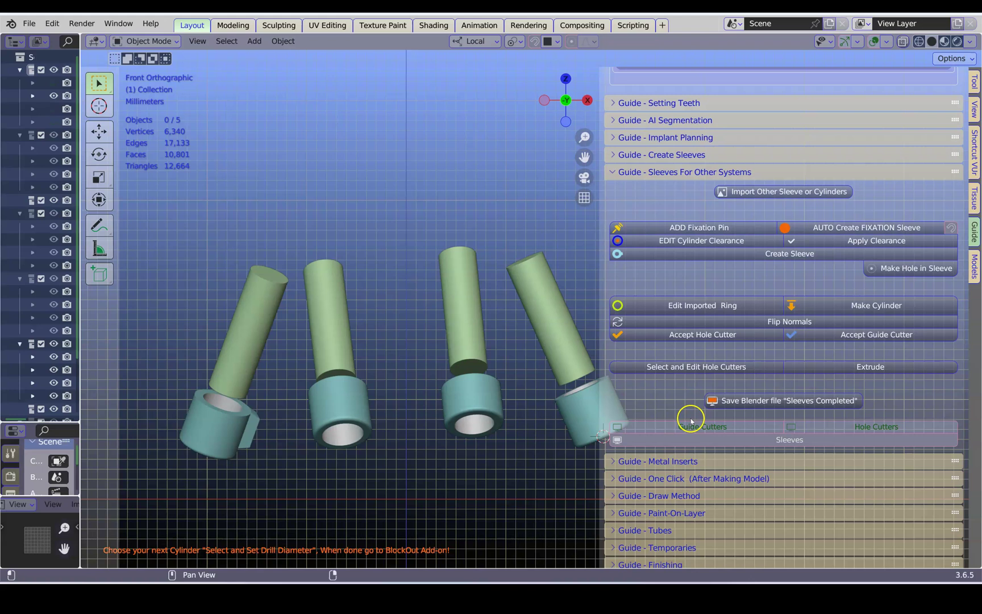
click(700, 429)
click(828, 427)
click(837, 430)
Step: Measure from a sleeve's top down to the implant, reading about 6.6 mm
drag(603, 312, 747, 291)
shift+middle_drag(468, 365, 497, 337)
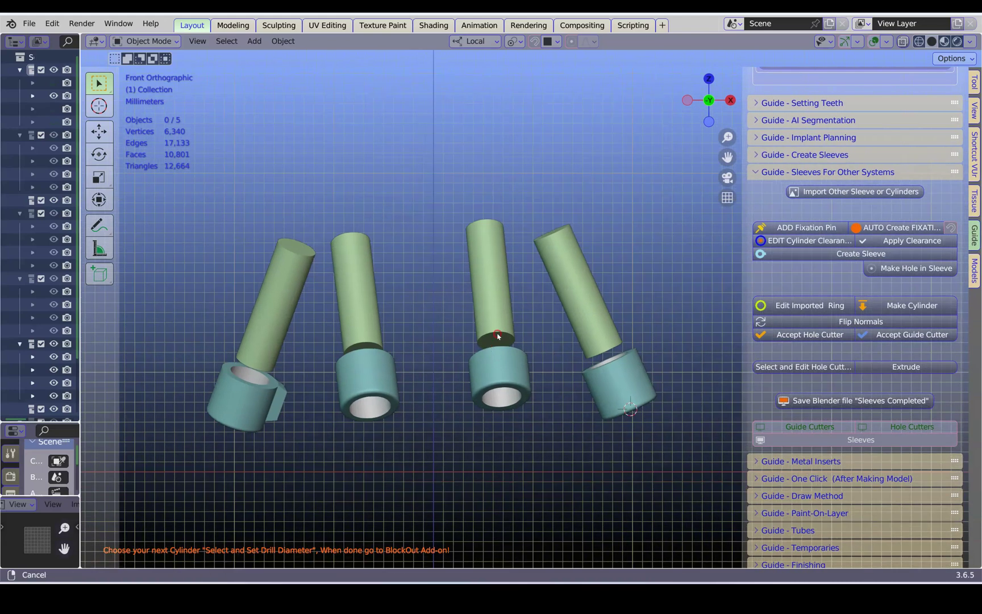
middle_drag(530, 397, 521, 167)
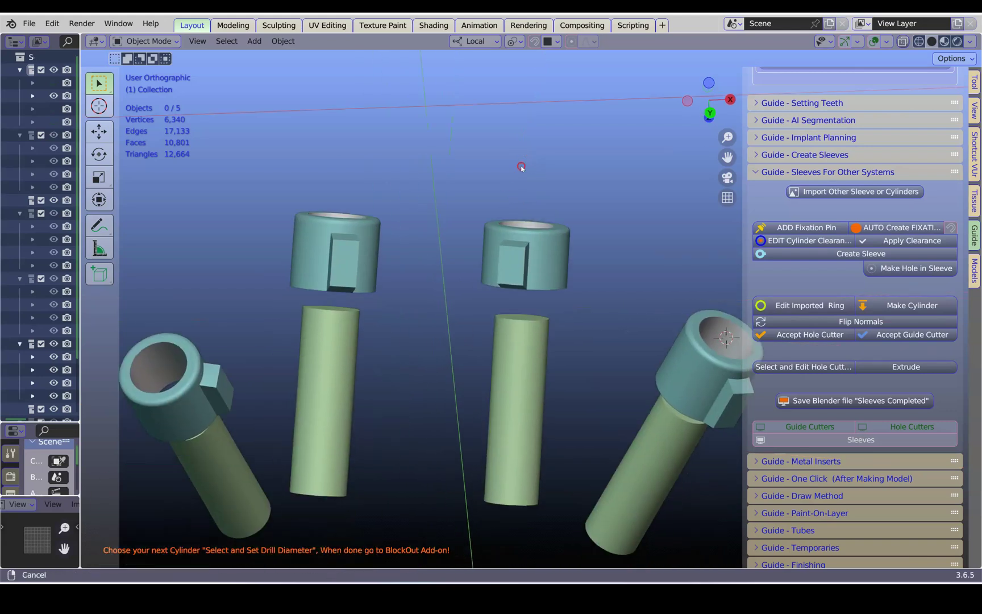
click(99, 248)
middle_drag(511, 267, 541, 244)
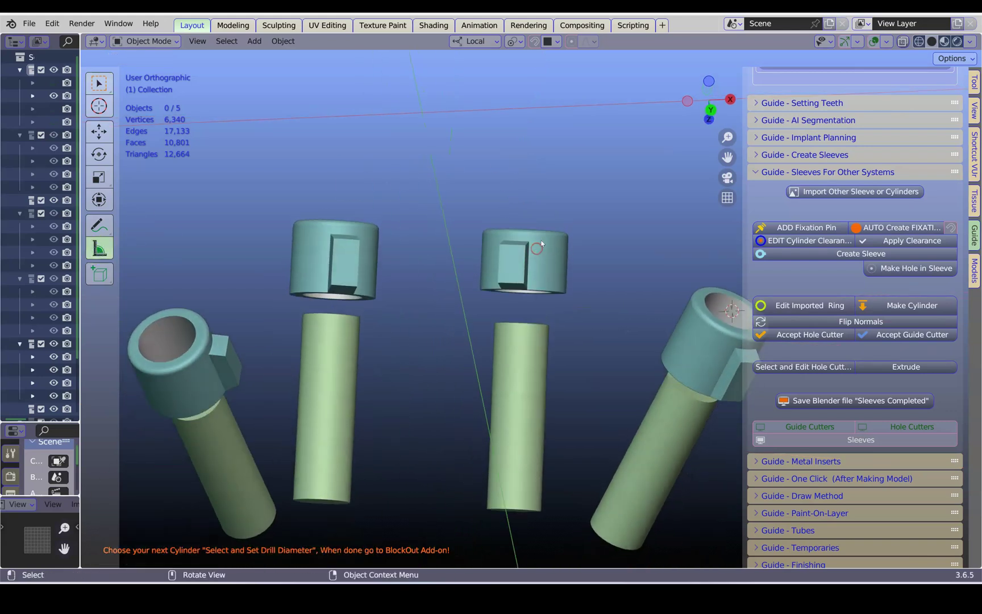
drag(542, 235, 540, 328)
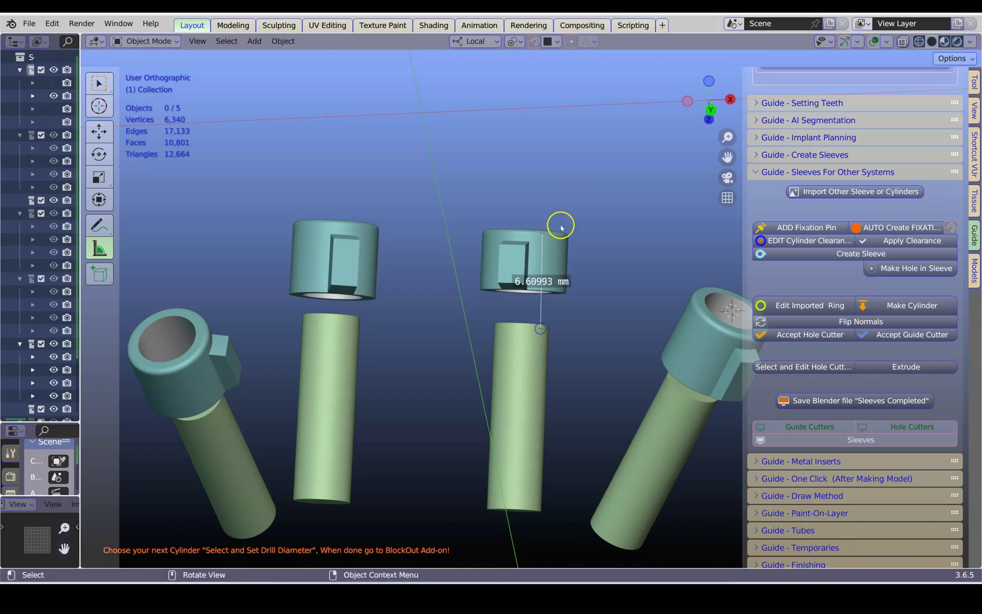